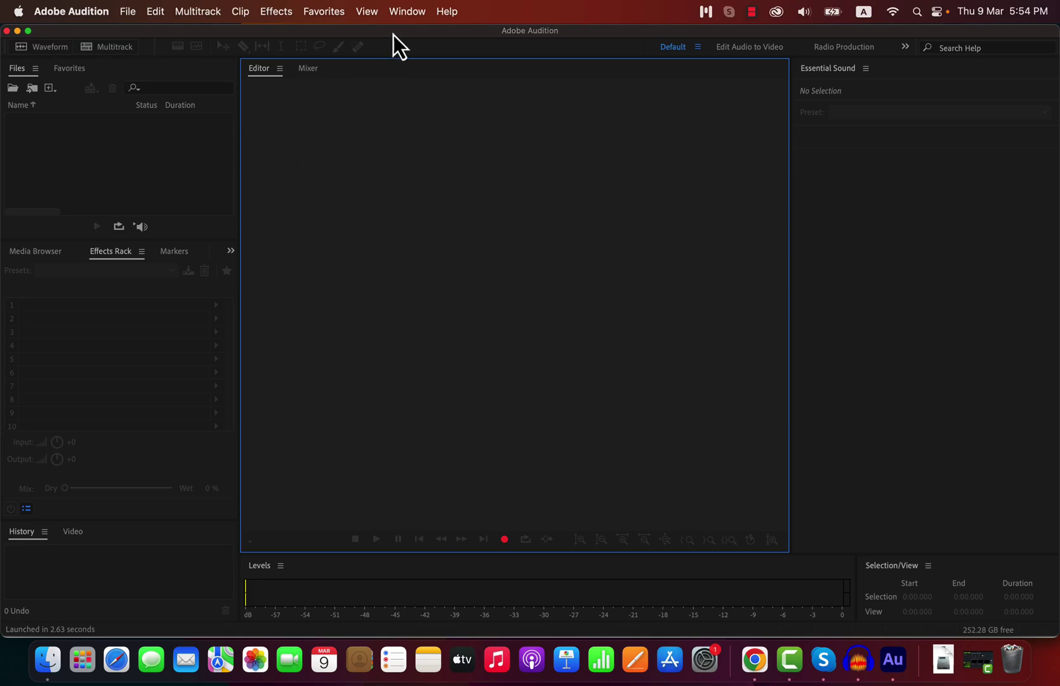
Check under Window > Workspace that the Default workspace layout is ticked.
click(405, 12)
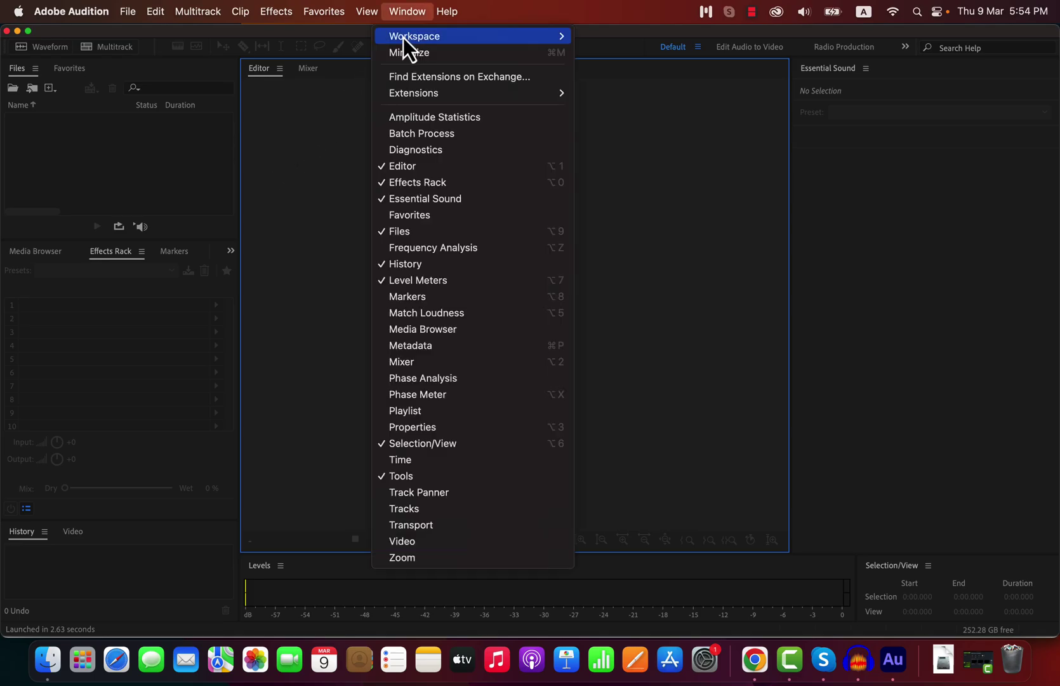
mouse_move(404, 39)
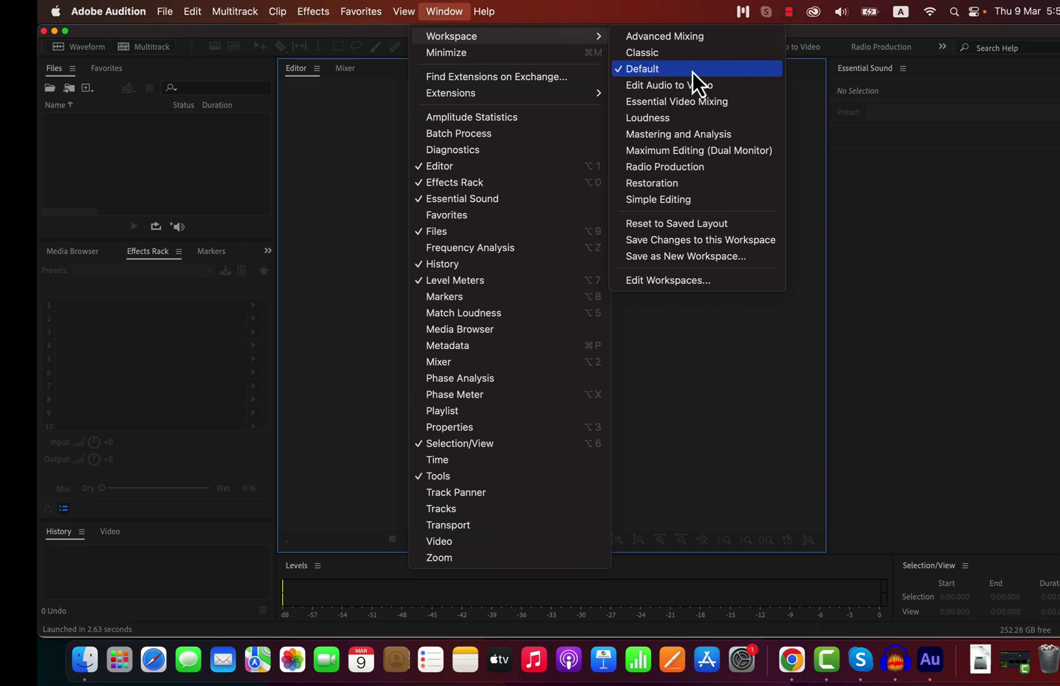
Open Audition's Preferences at Audio Hardware from the Adobe Audition > Settings menu.
mouse_move(141, 25)
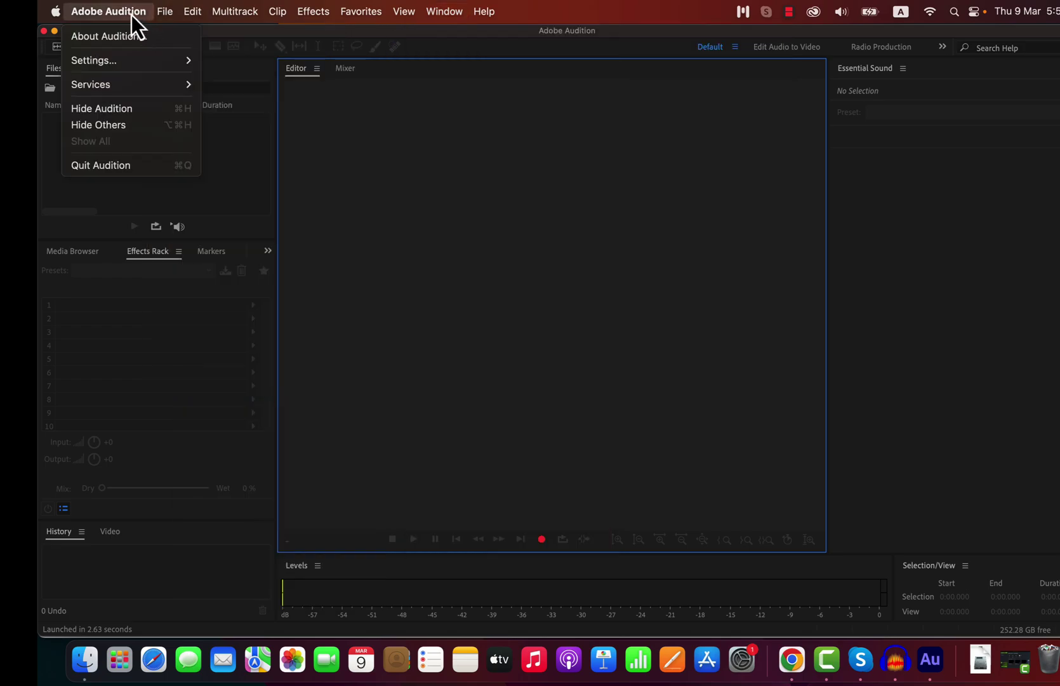
mouse_move(112, 63)
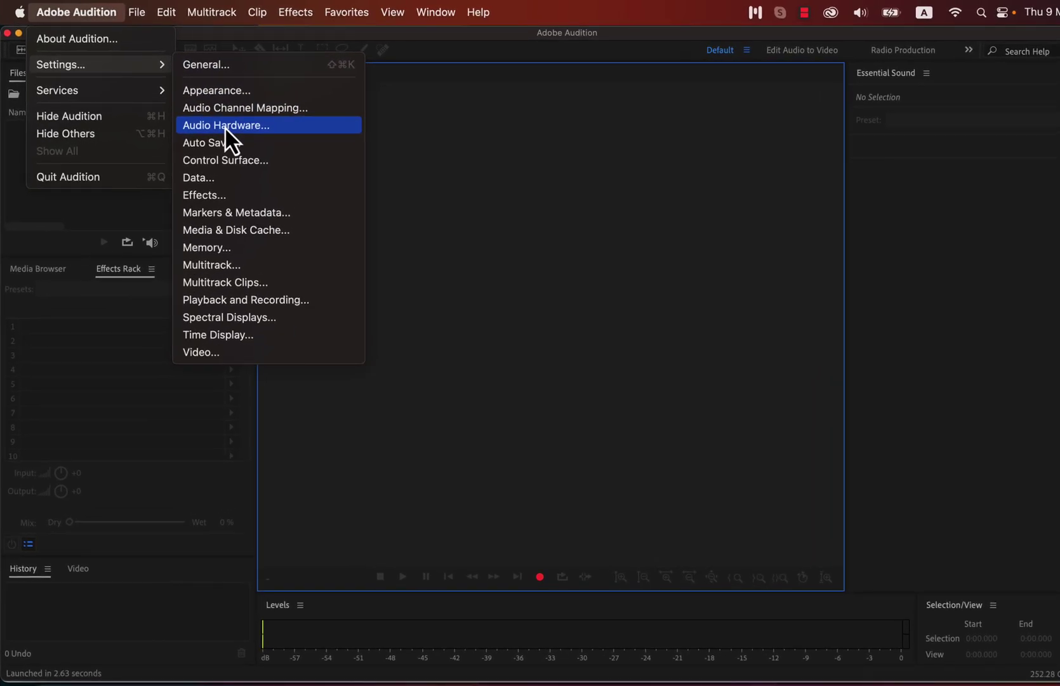
click(280, 127)
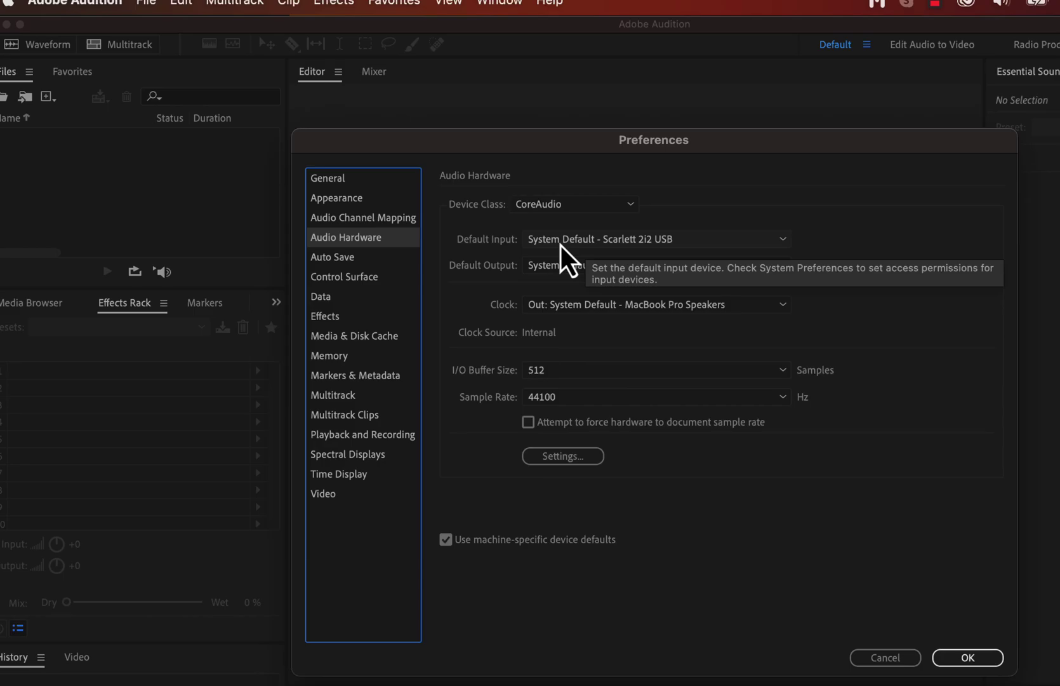
Change Default Input from Scarlett 2i2 USB to MacBook Pro Microphone and confirm the change.
click(560, 242)
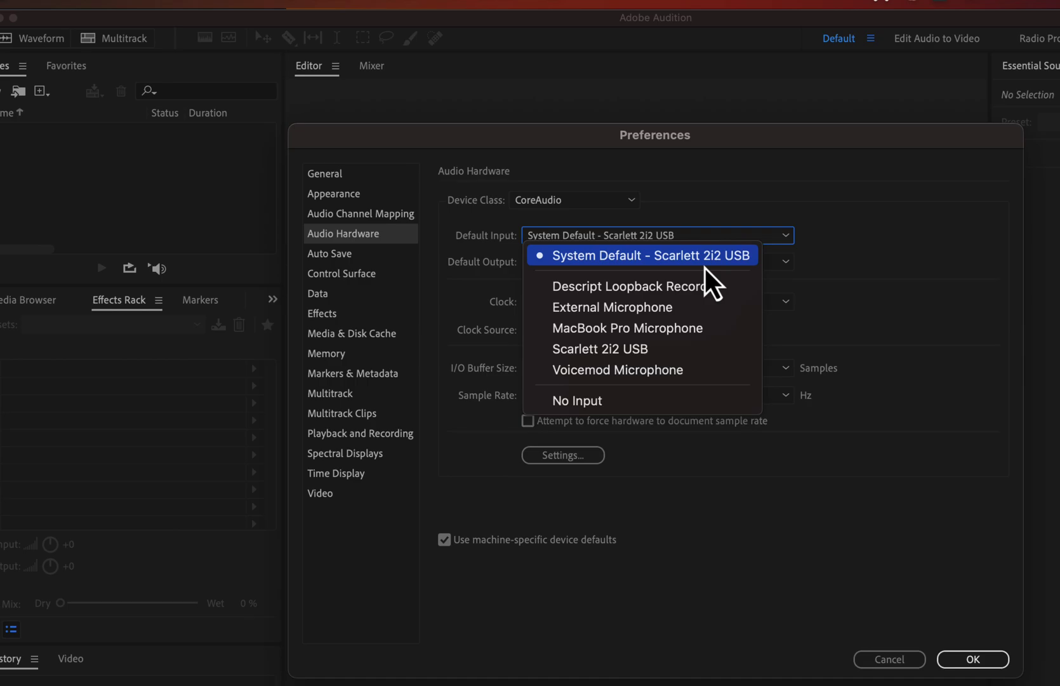
click(691, 332)
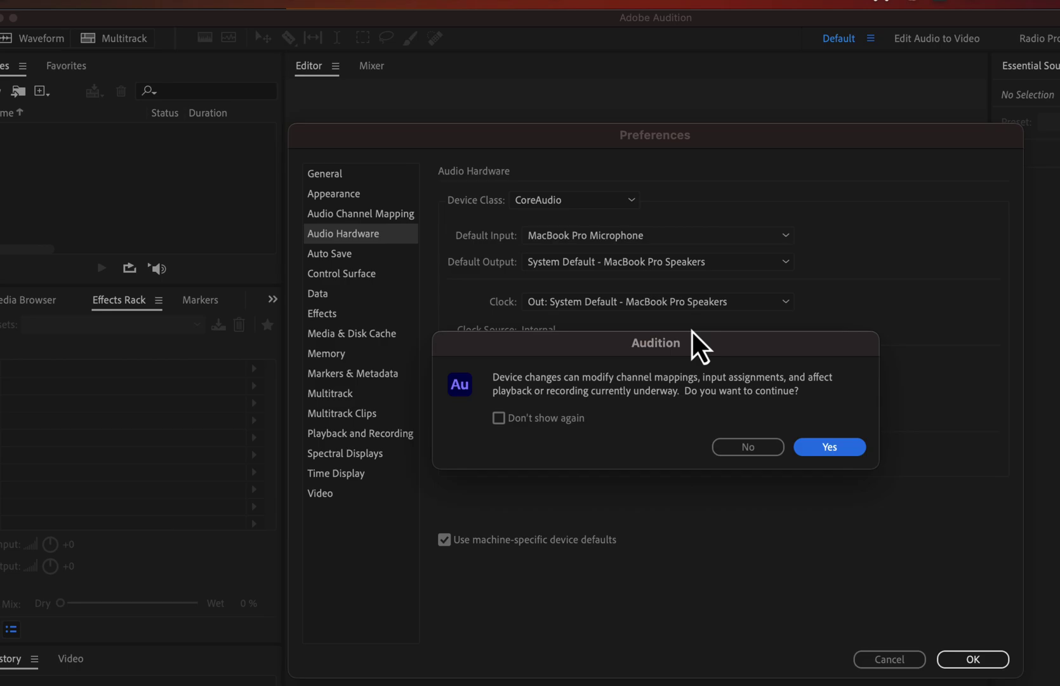
click(822, 451)
click(577, 238)
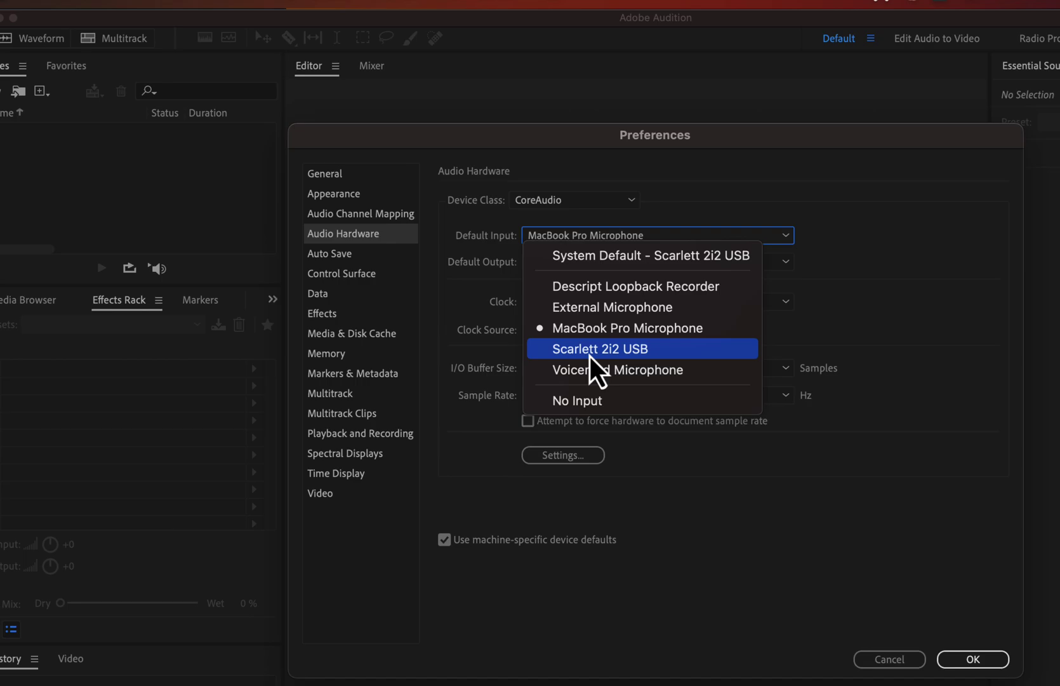
Set Default Input back to Scarlett 2i2 USB and accept the device-change warning.
click(590, 356)
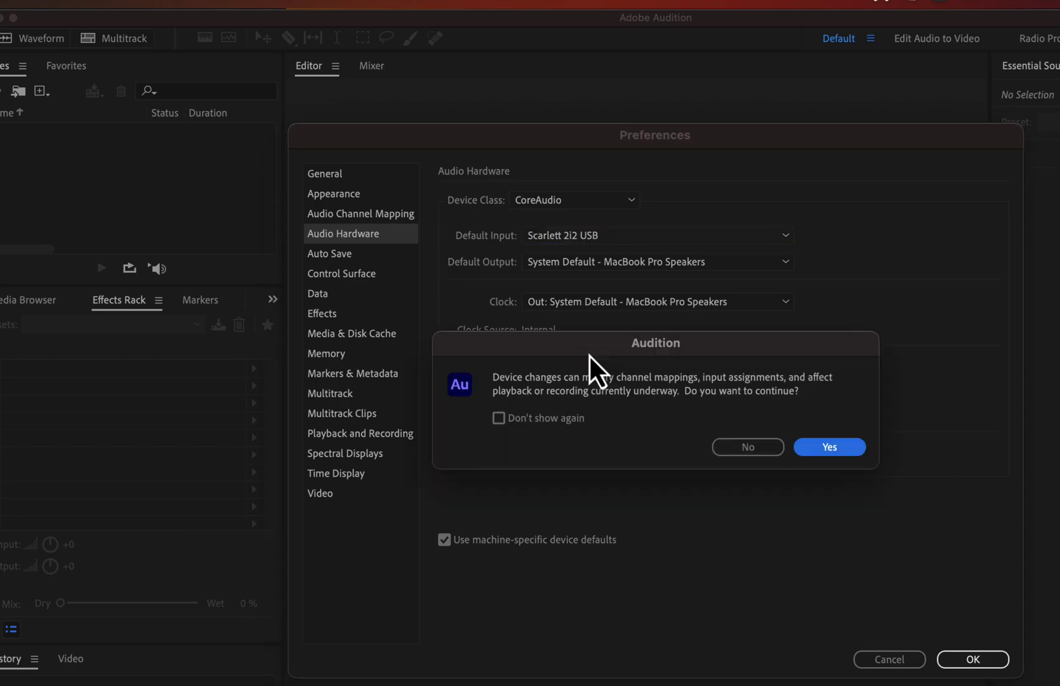
click(845, 446)
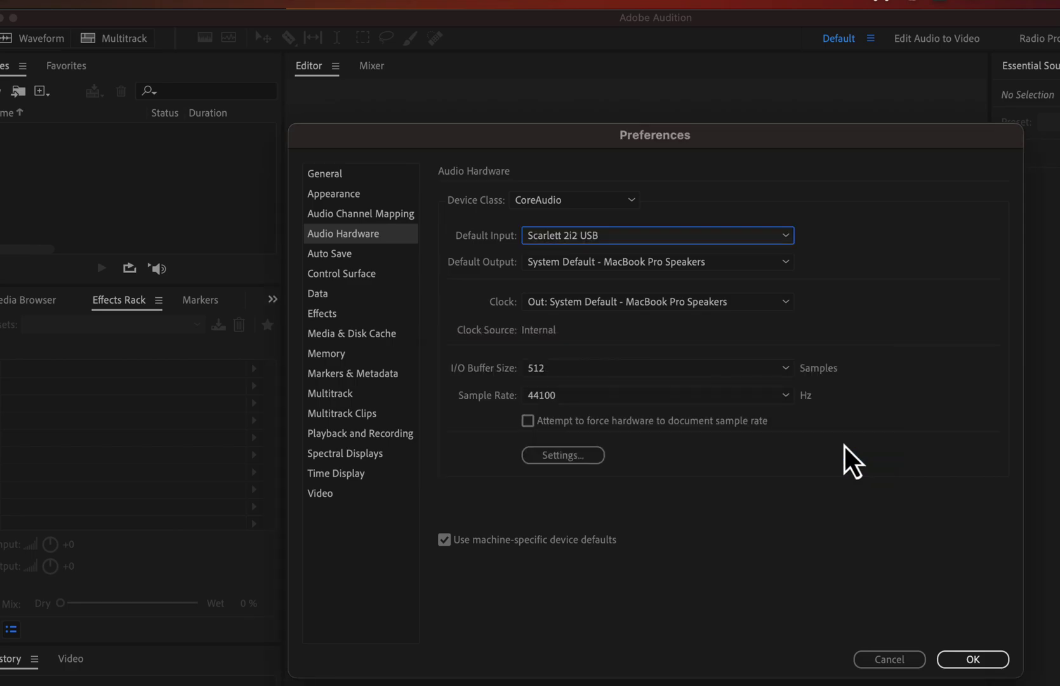
Set Default Input to System Default - Scarlett 2i2 USB, confirm, and review the output devices.
click(675, 236)
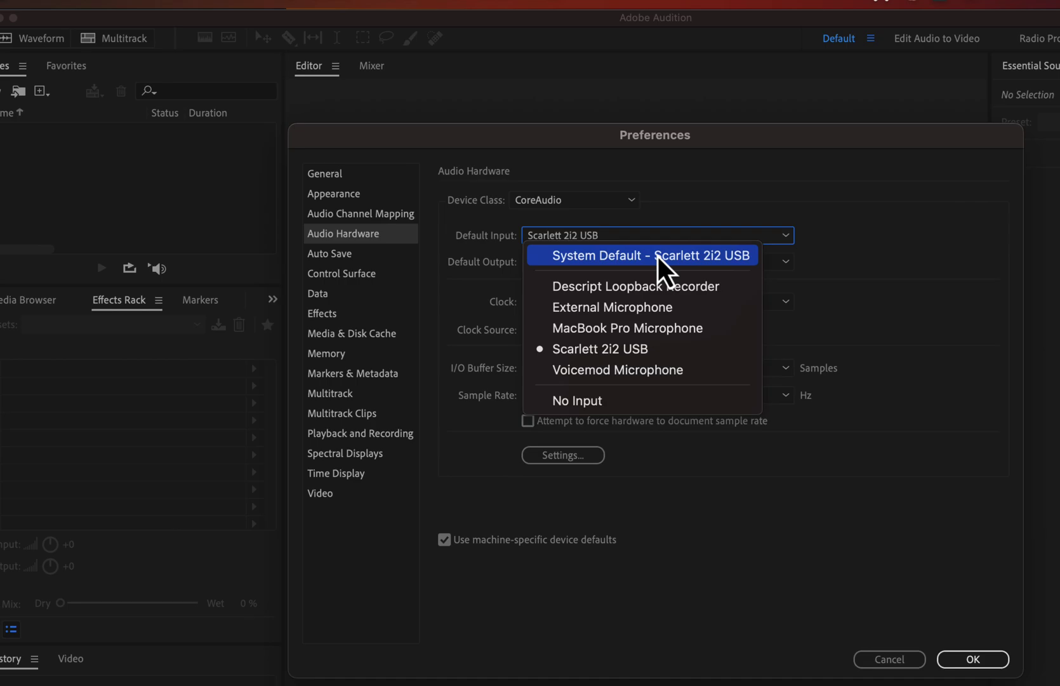
click(657, 256)
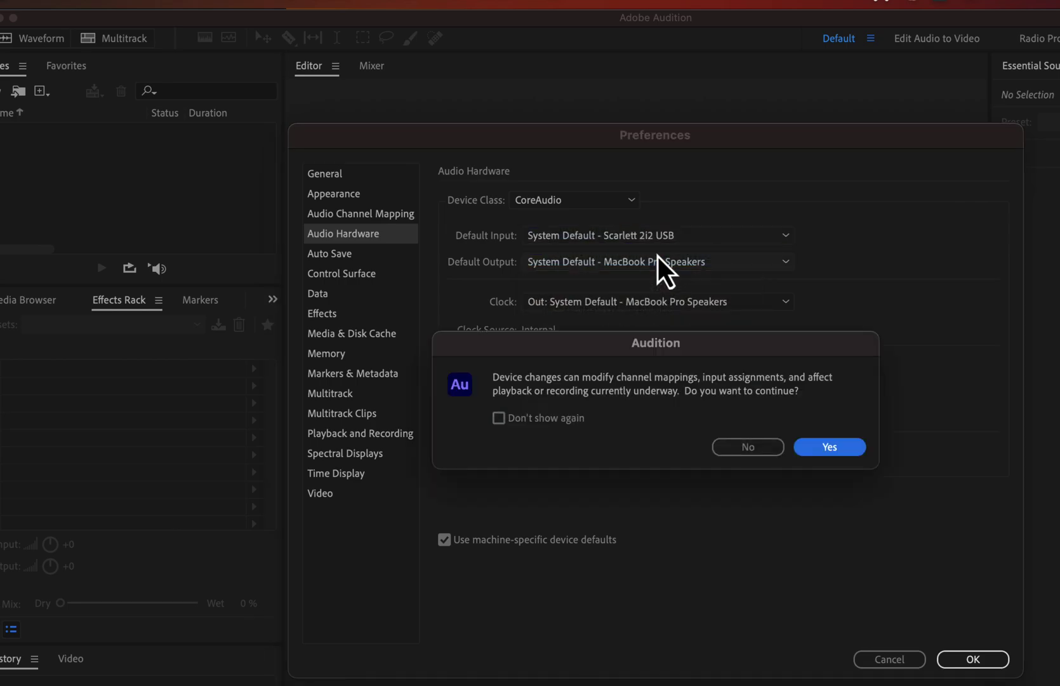
click(823, 450)
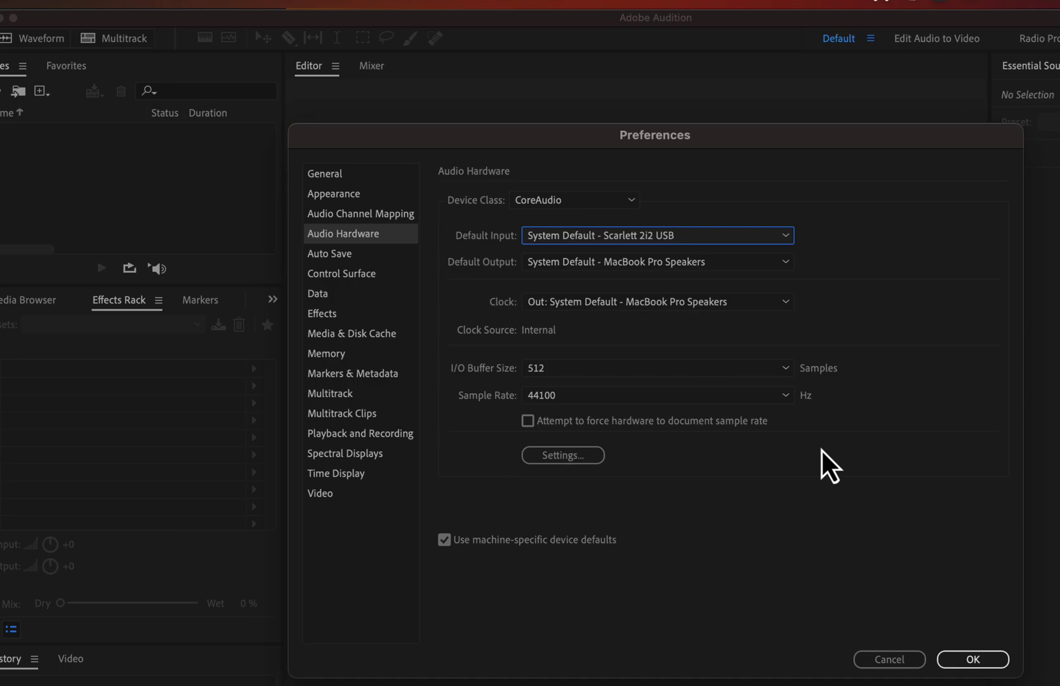
click(719, 261)
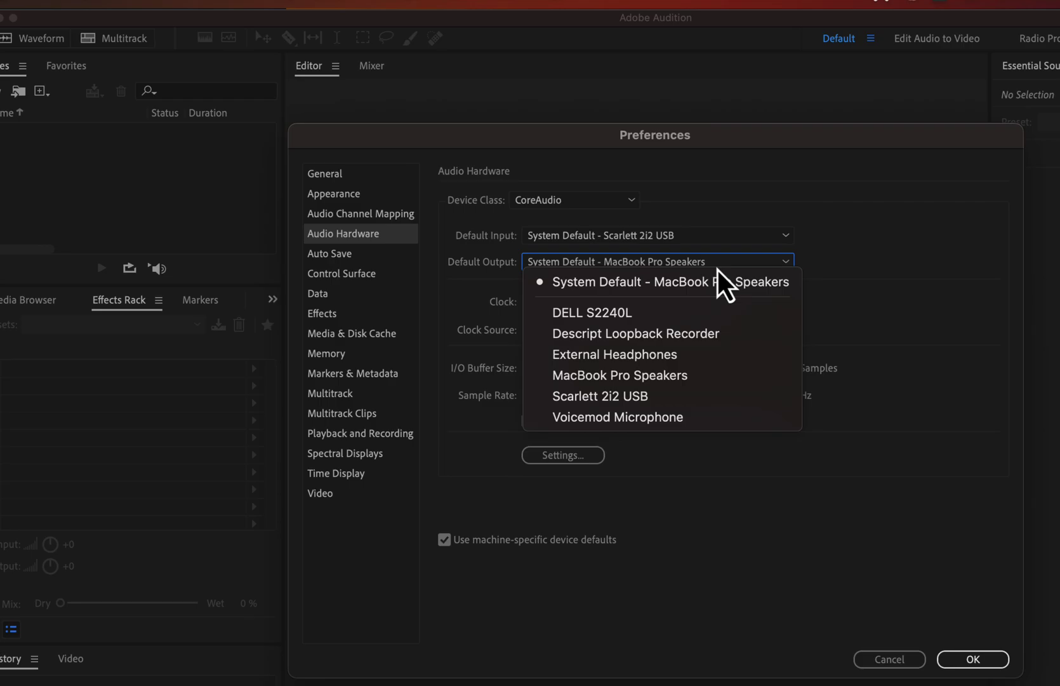
Route playback to External Headphones via the macOS Sound menu and apply the Preferences.
click(842, 270)
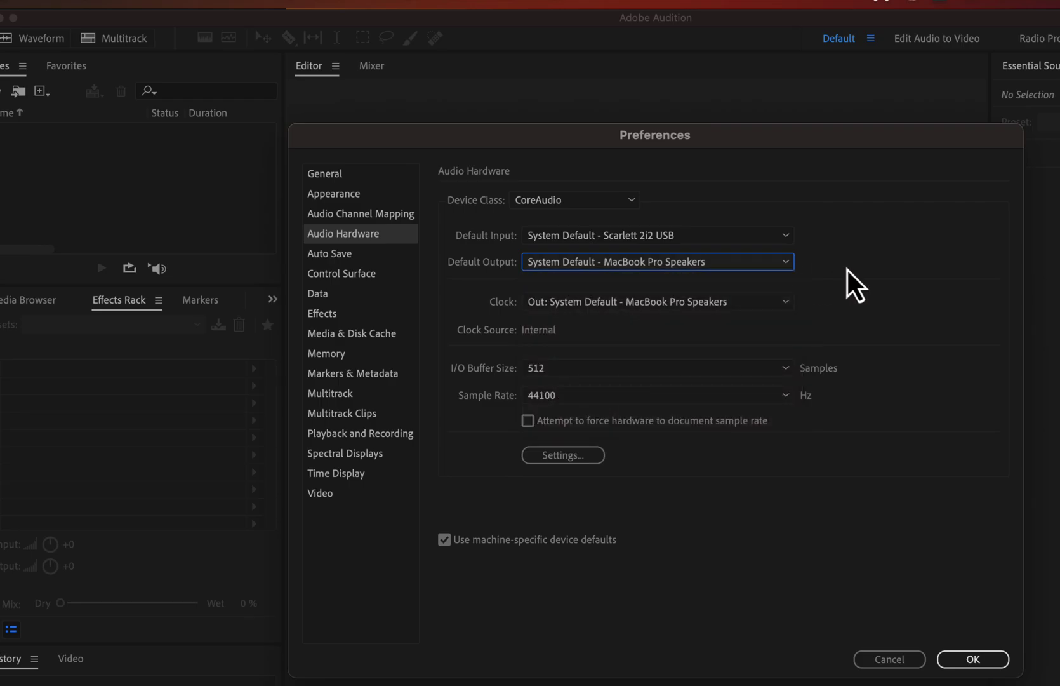
click(1004, 2)
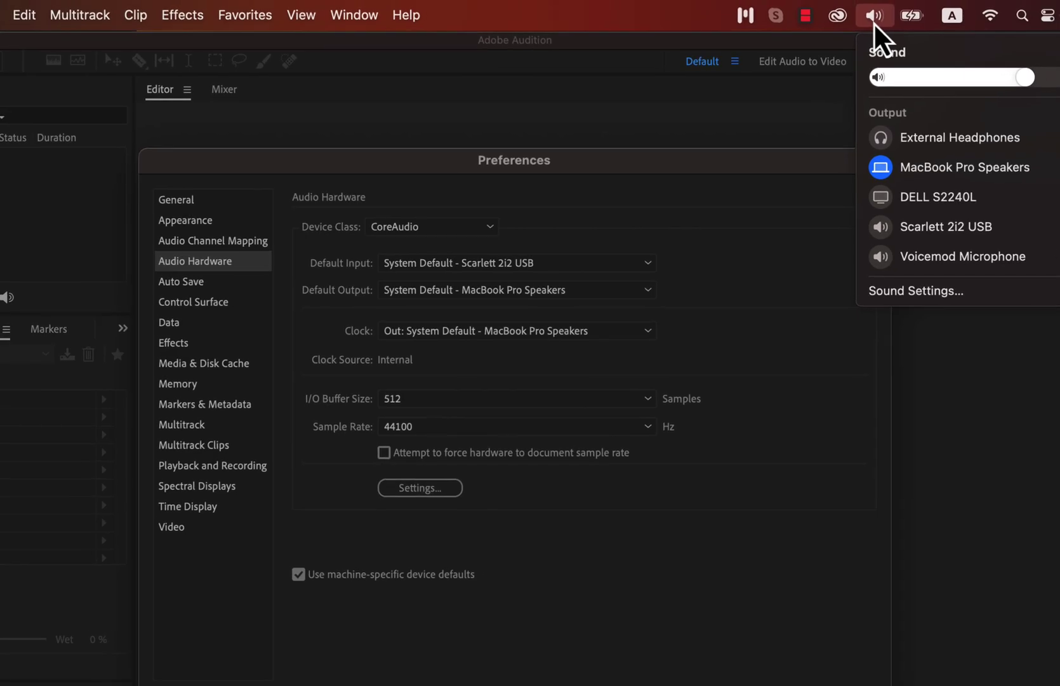
click(934, 142)
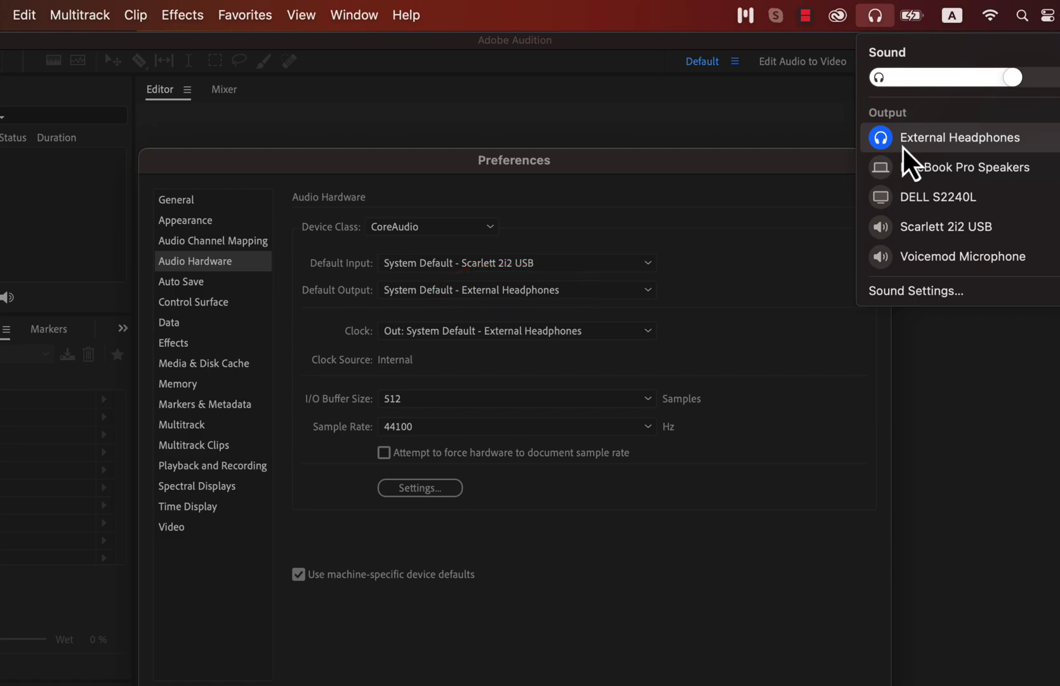
click(695, 298)
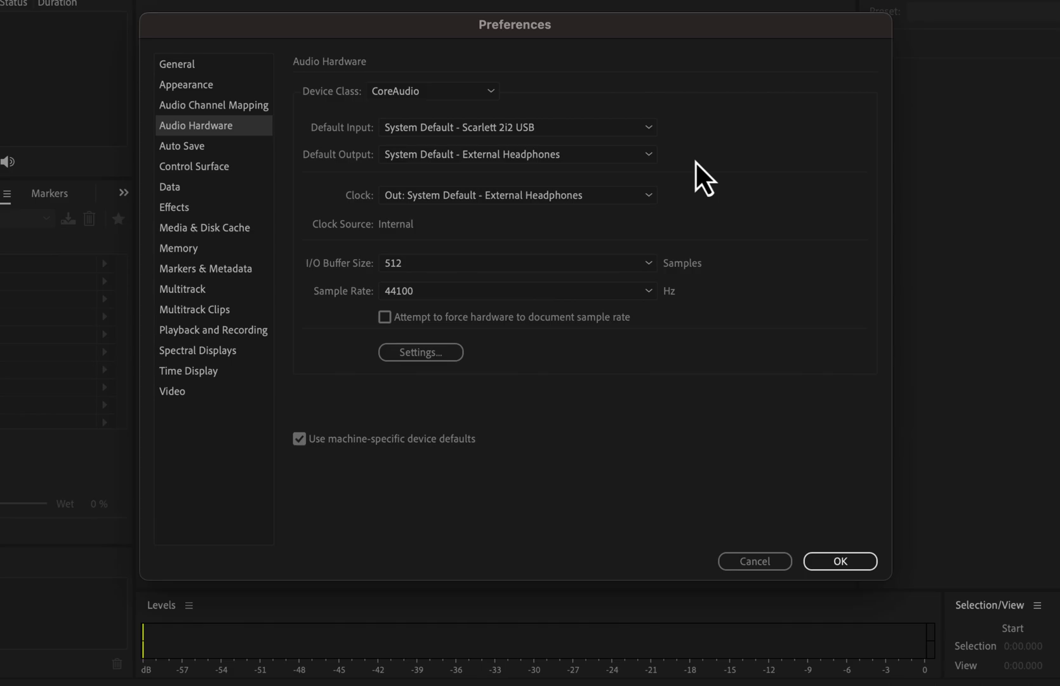
click(835, 560)
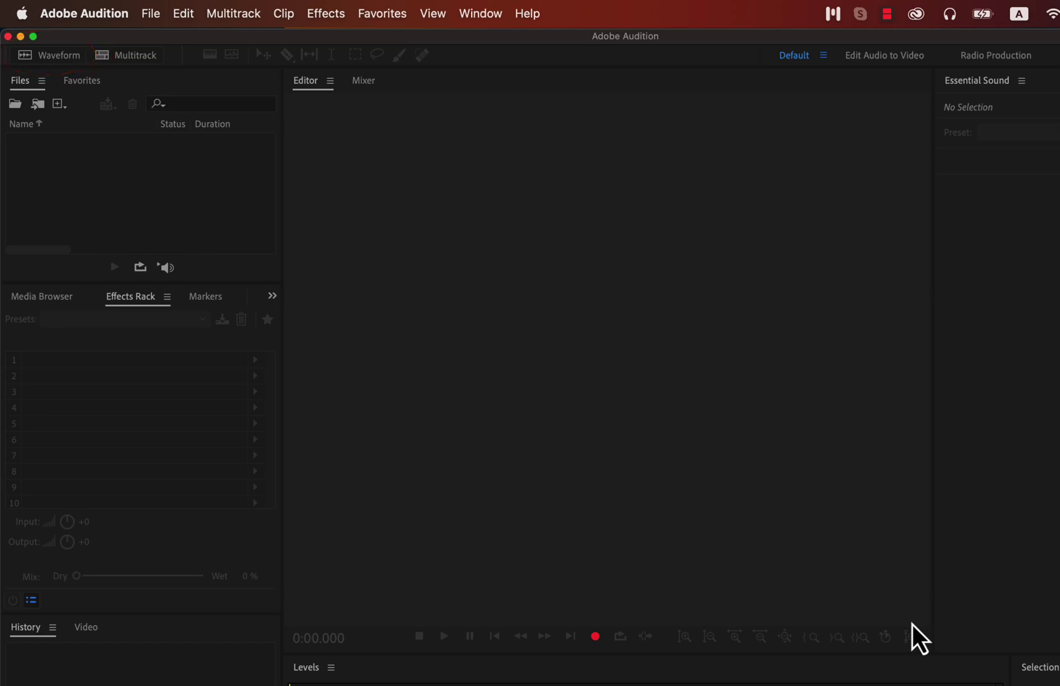
Start a new audio file named 'my test record' with a 44100 Hz sample rate.
click(596, 636)
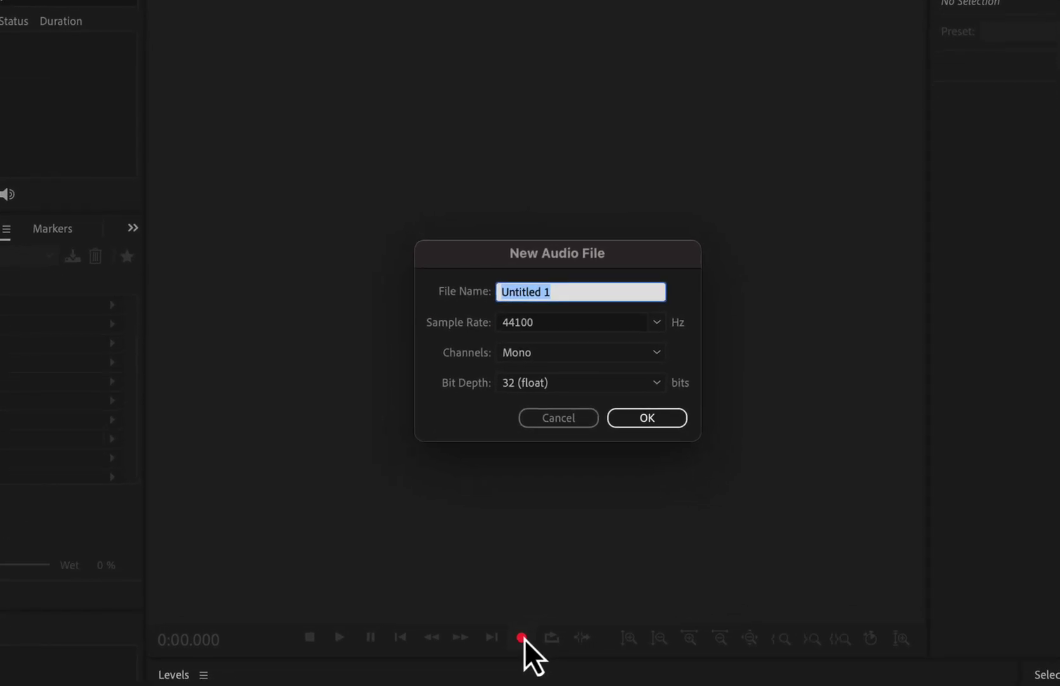
text(my test )
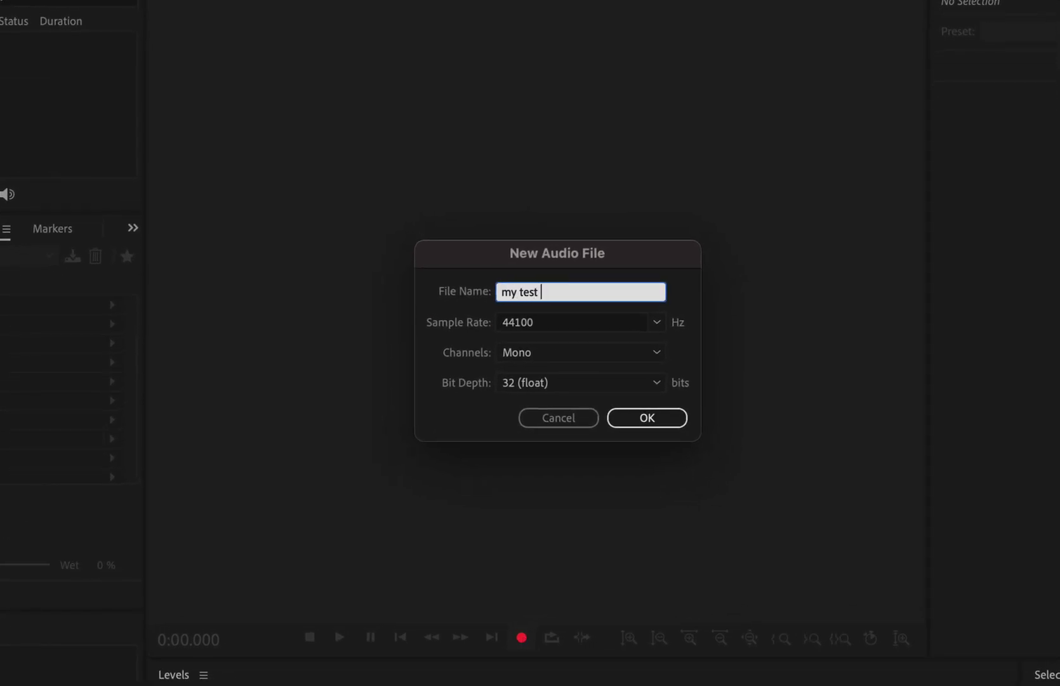
text(record)
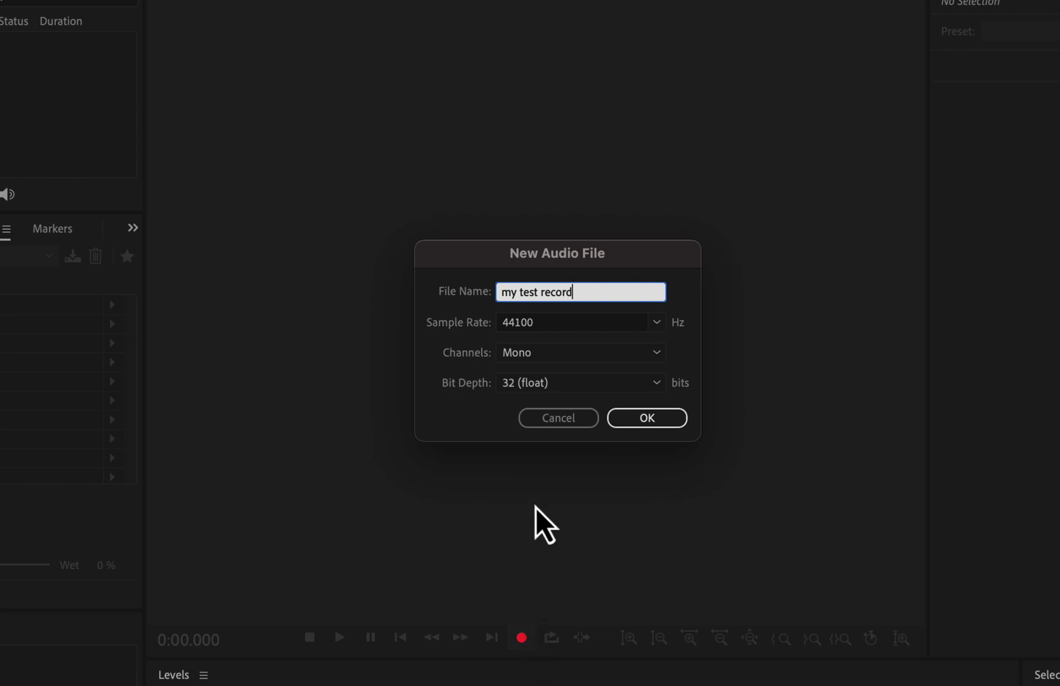
click(591, 321)
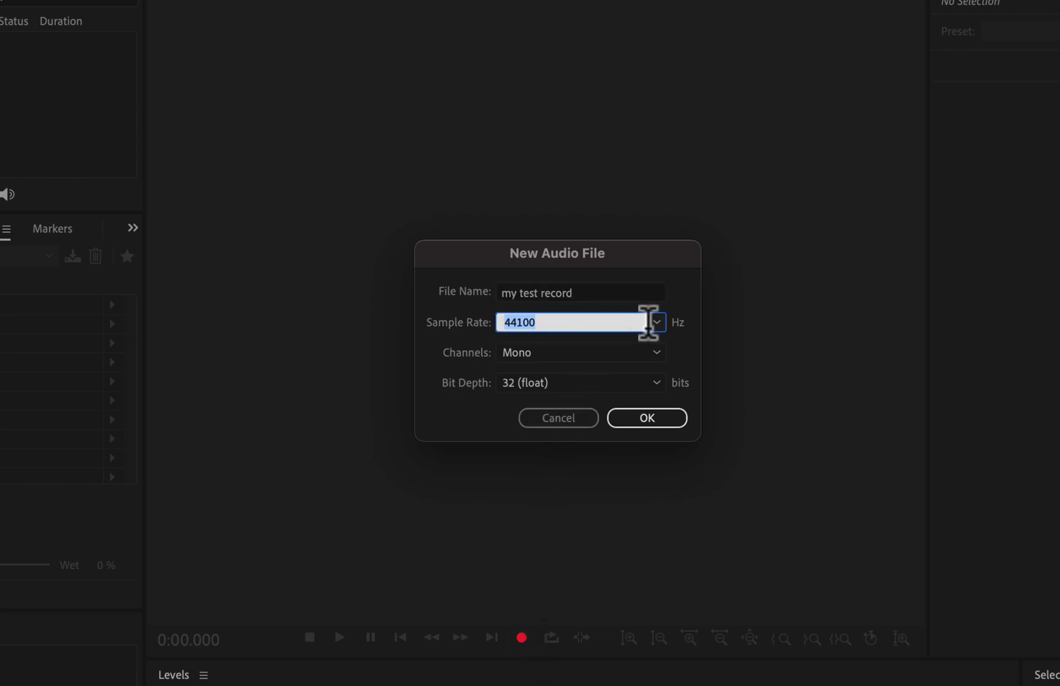
click(657, 321)
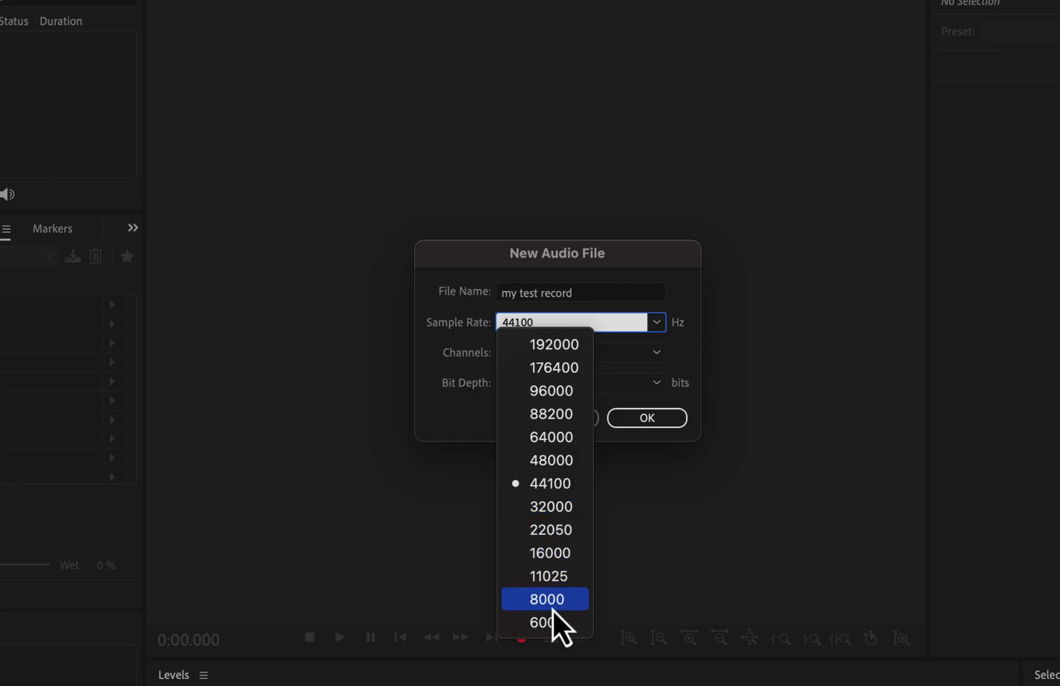
click(549, 484)
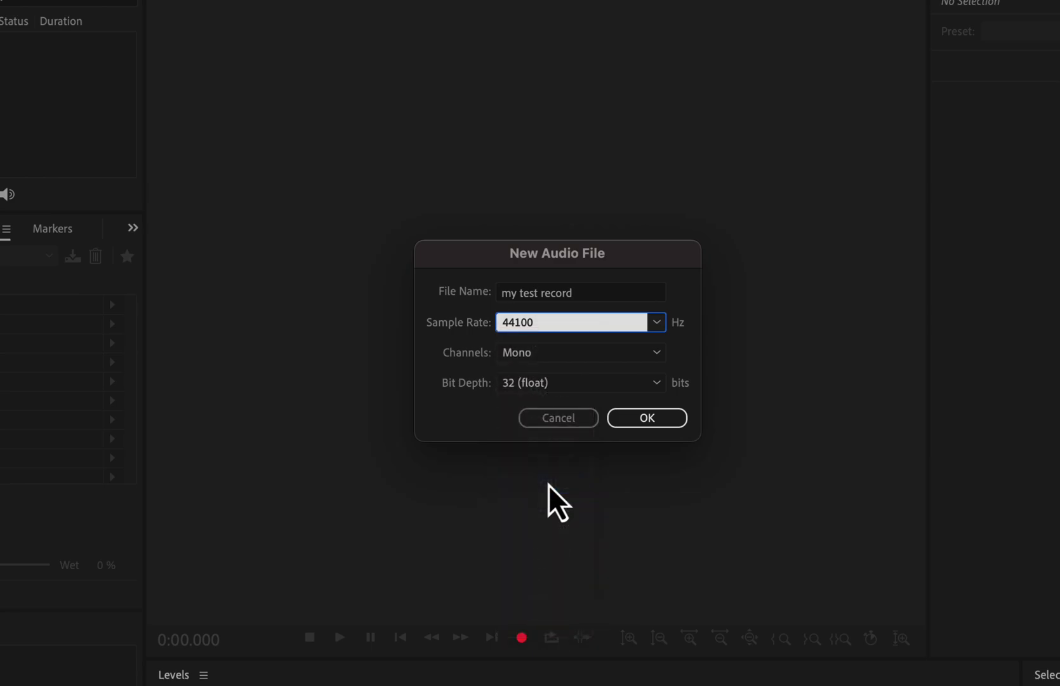
Keep Mono channels and 32 (float) bit depth, then create the file and record speech.
click(655, 359)
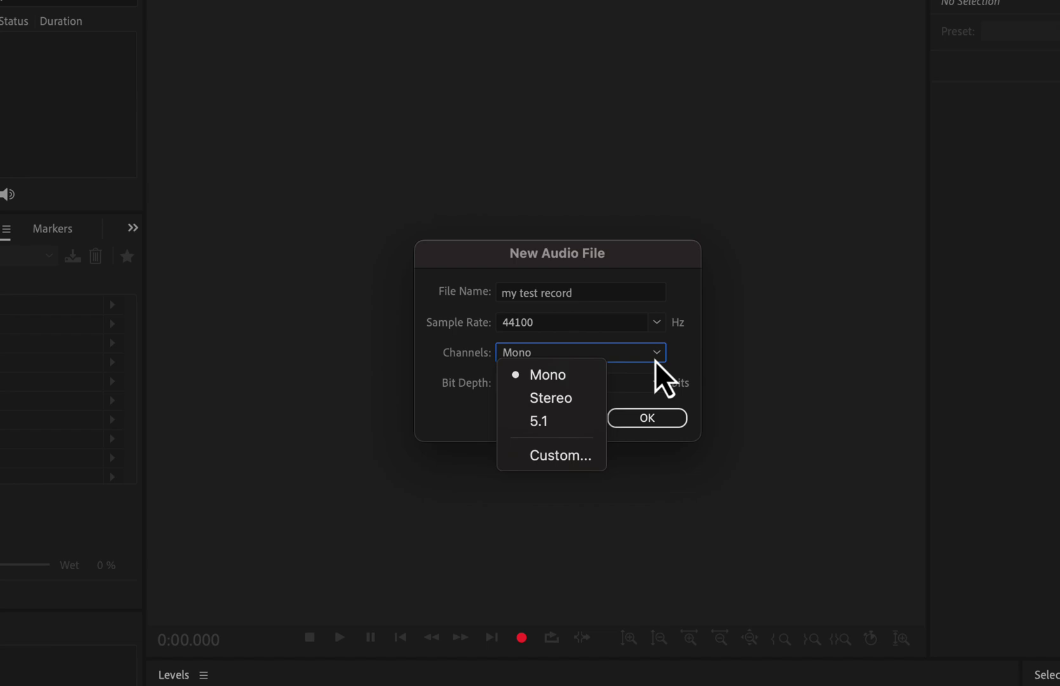
click(577, 384)
click(618, 387)
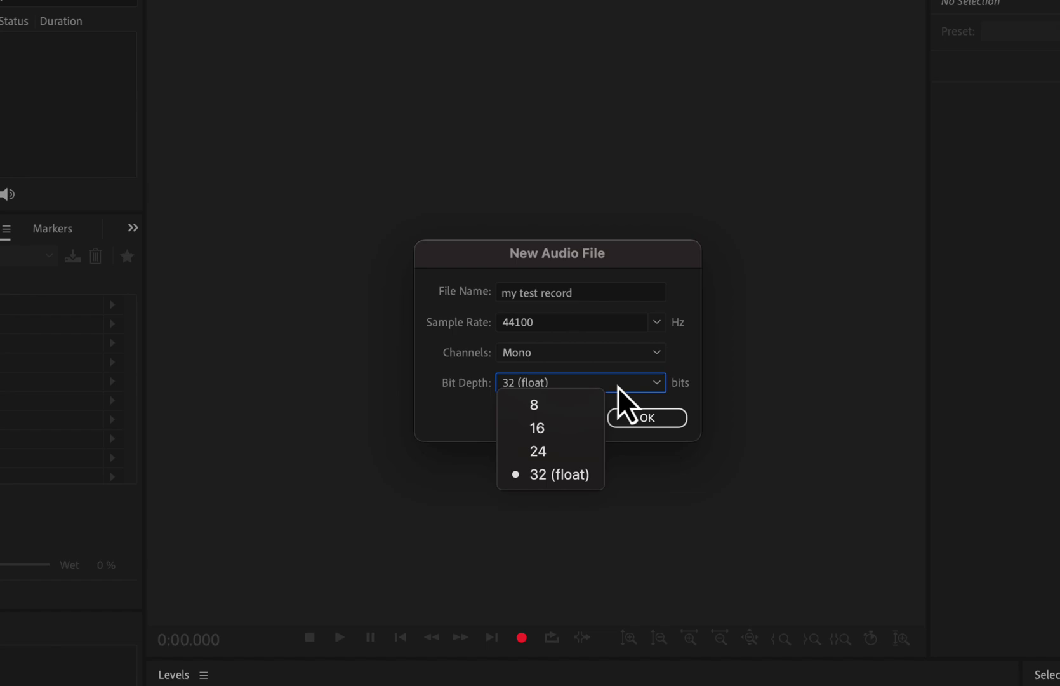
click(577, 481)
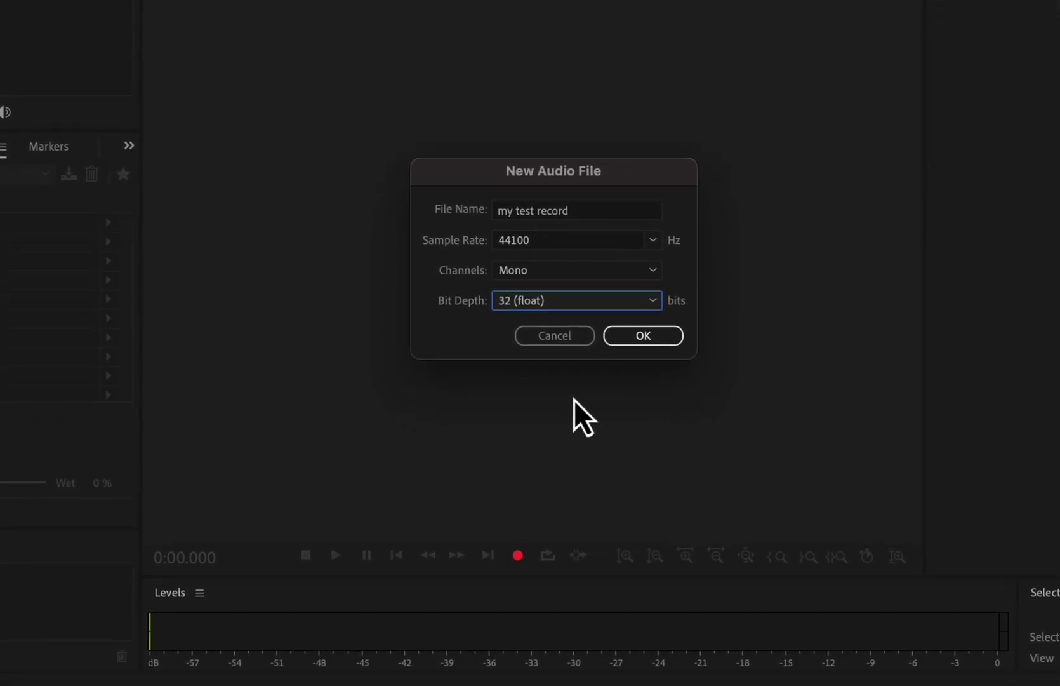
click(664, 342)
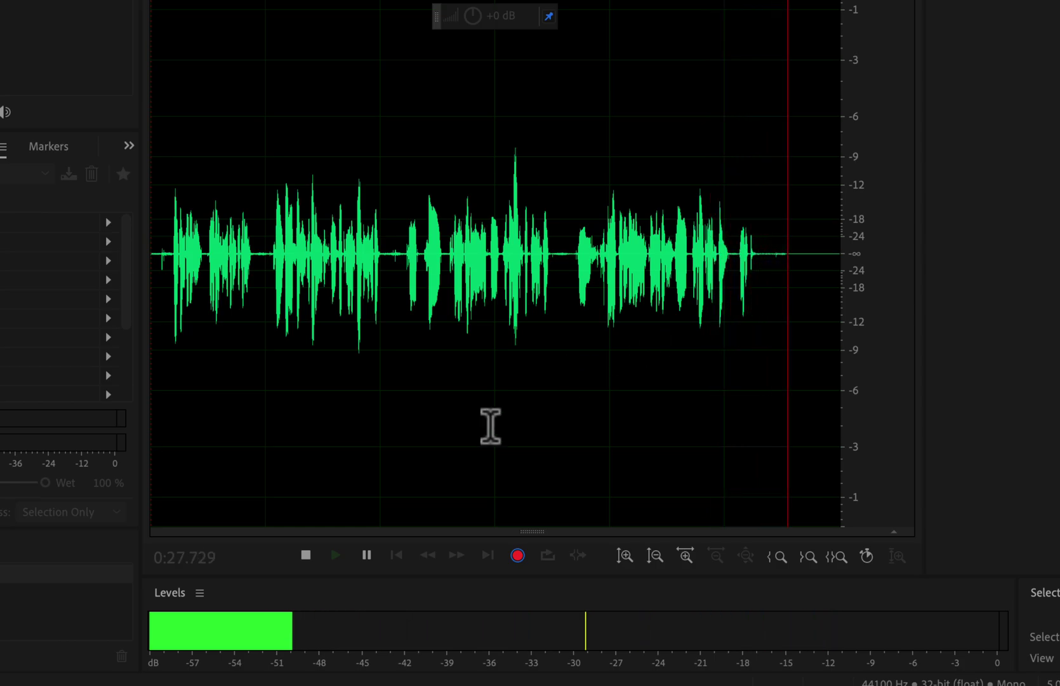
Stop recording at 0:28.862, deselect the waveform, and return the playhead to 0:00.000.
click(305, 555)
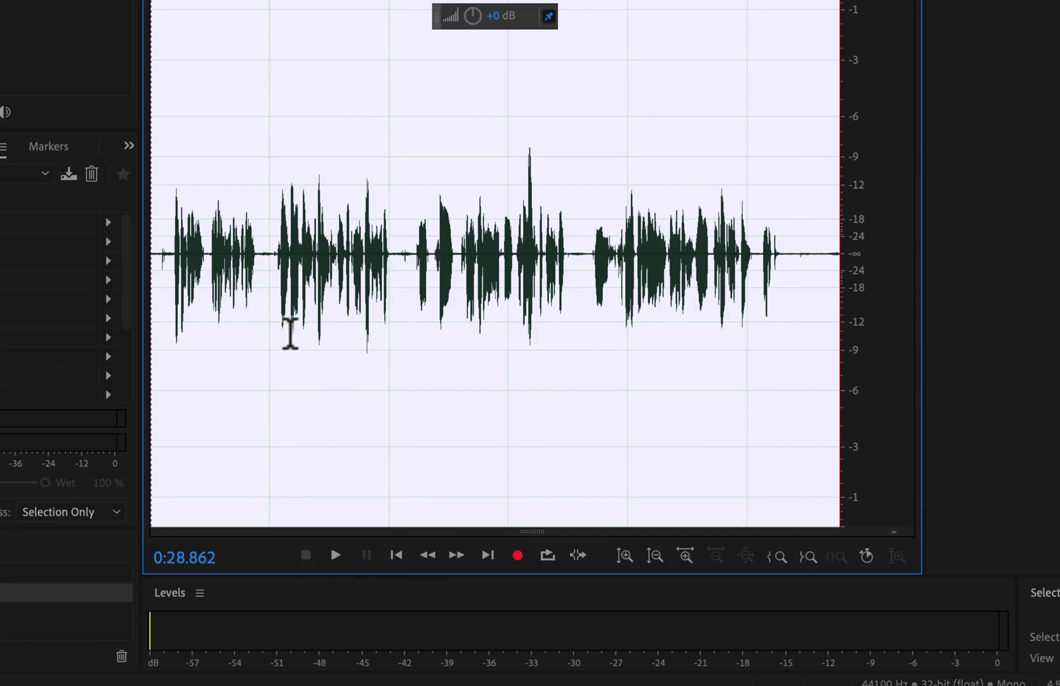
click(290, 333)
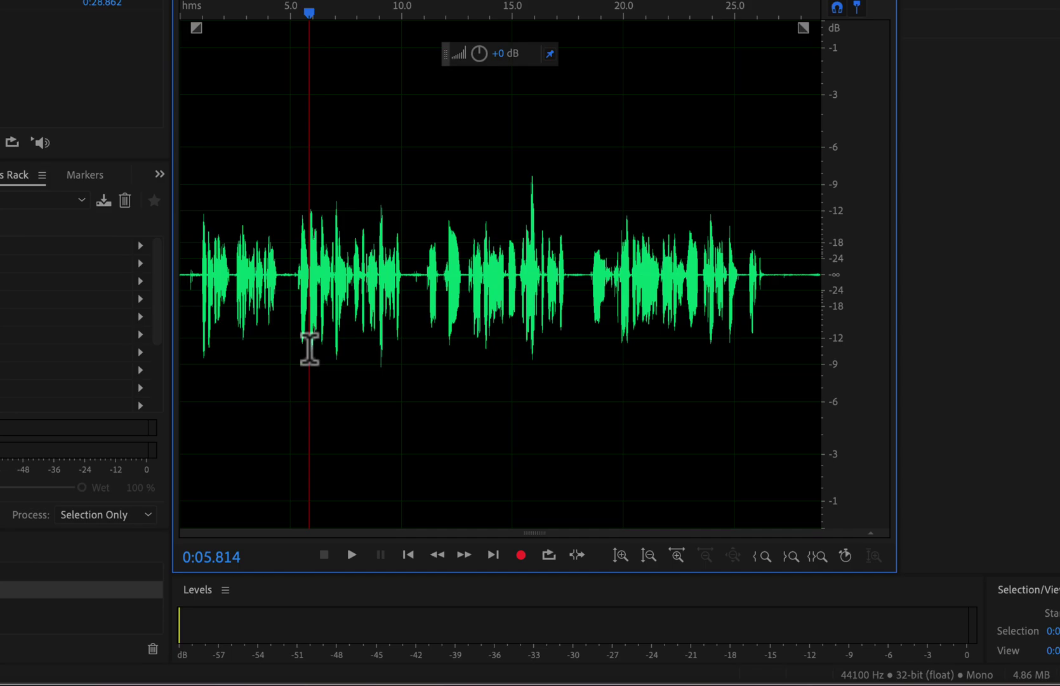
click(183, 267)
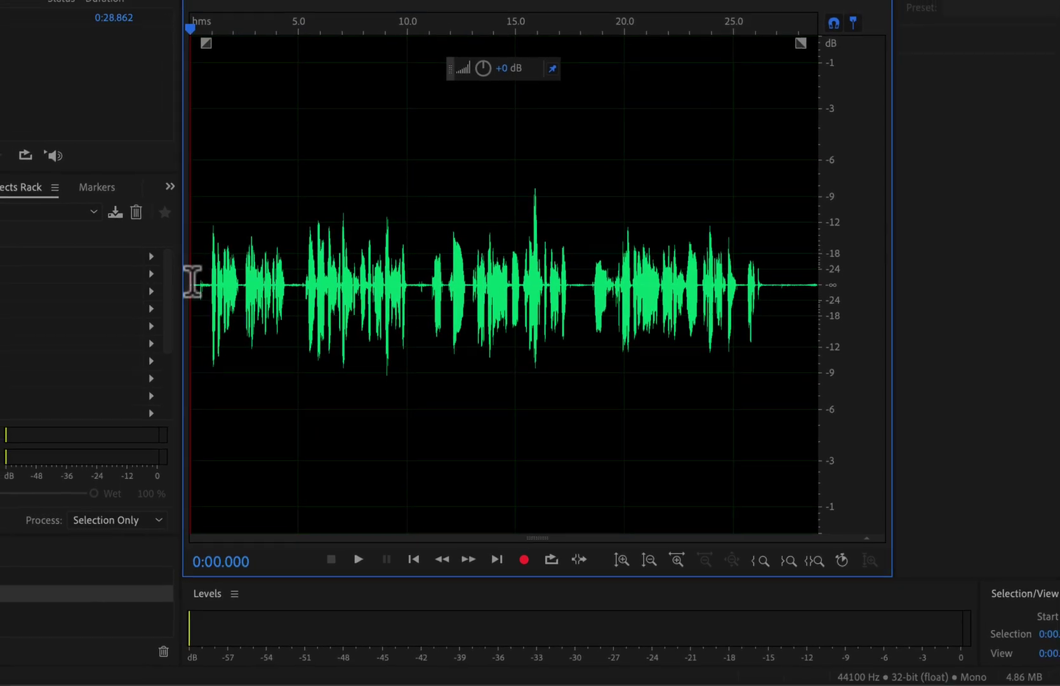
Play back the clip, then select and delete the silent tail after 0:27.724.
key(space)
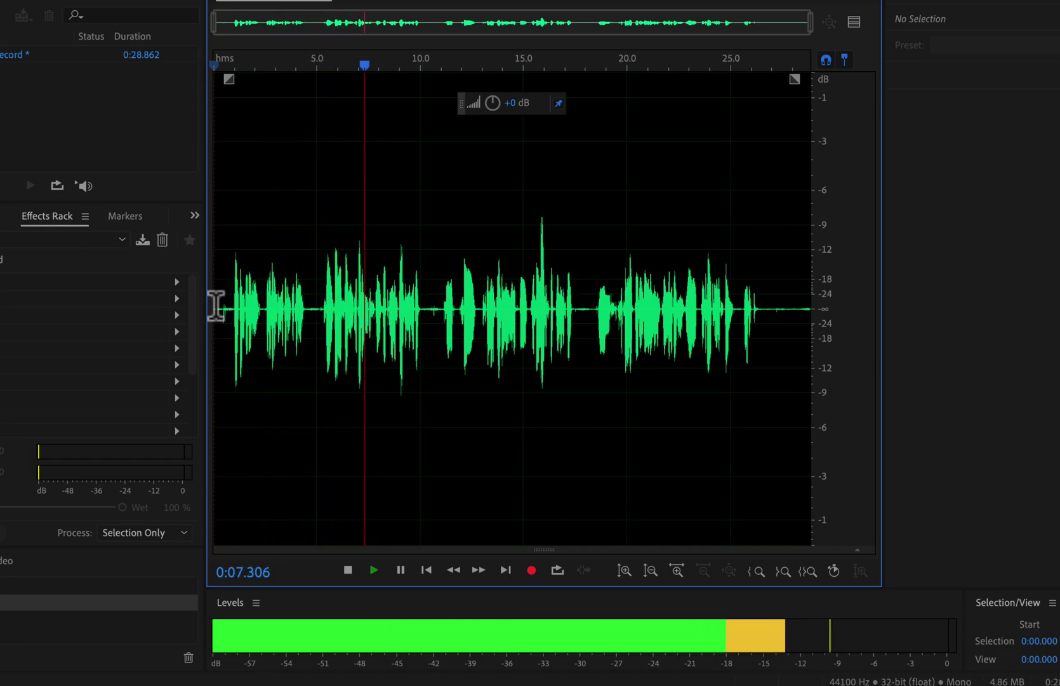
key(space)
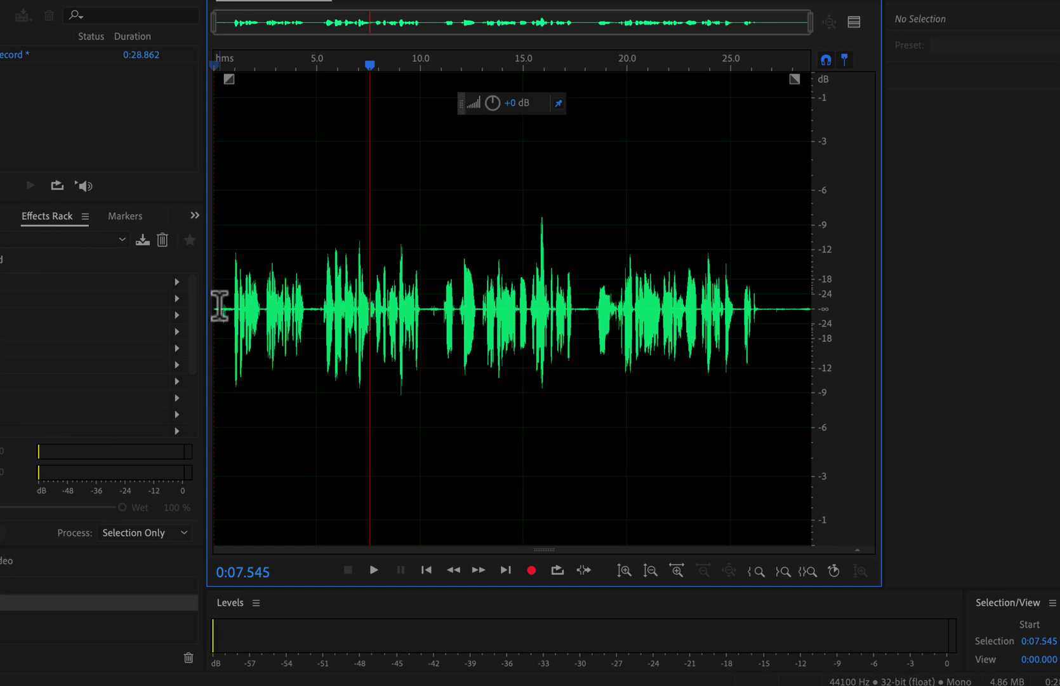
drag(788, 301, 806, 311)
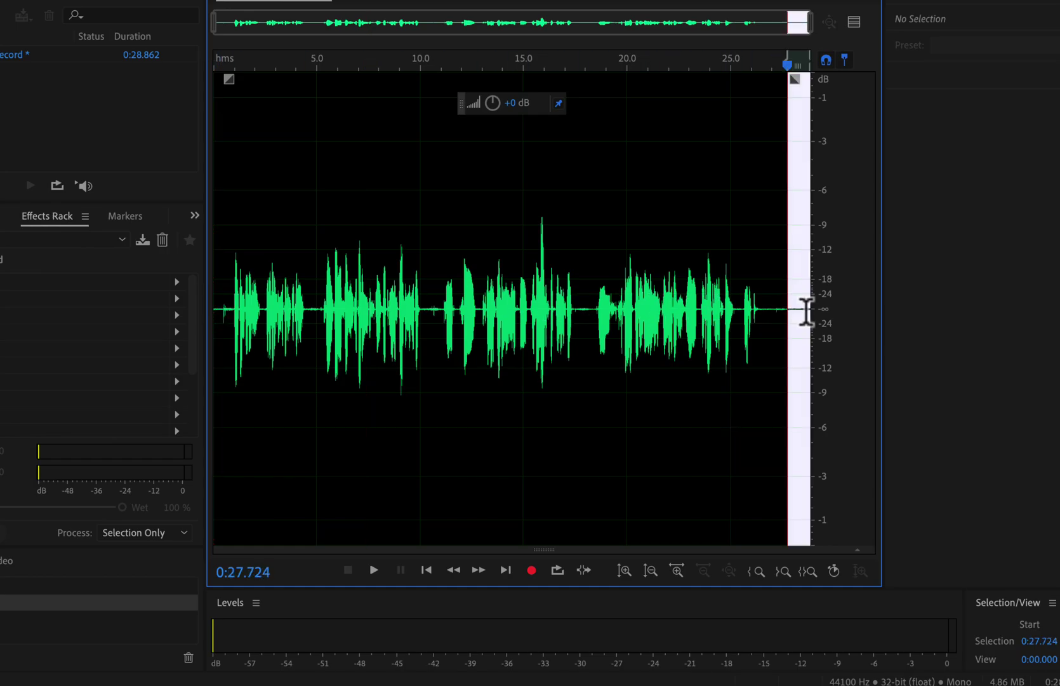
key(Delete)
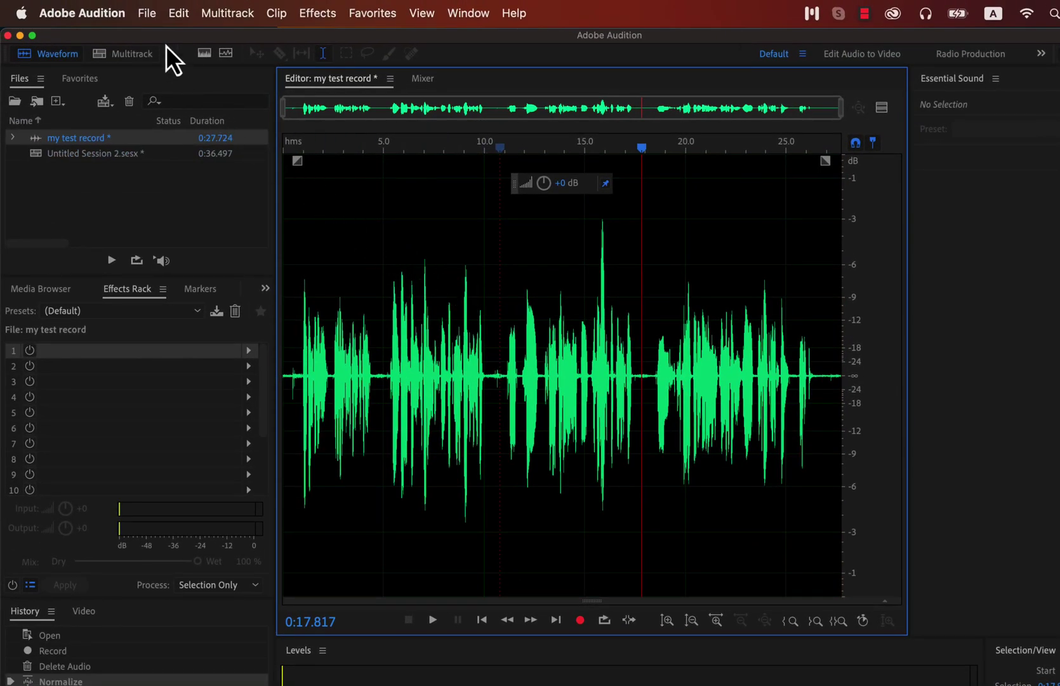
Start saving the clip under the new name 'my test record final.wav'.
click(148, 14)
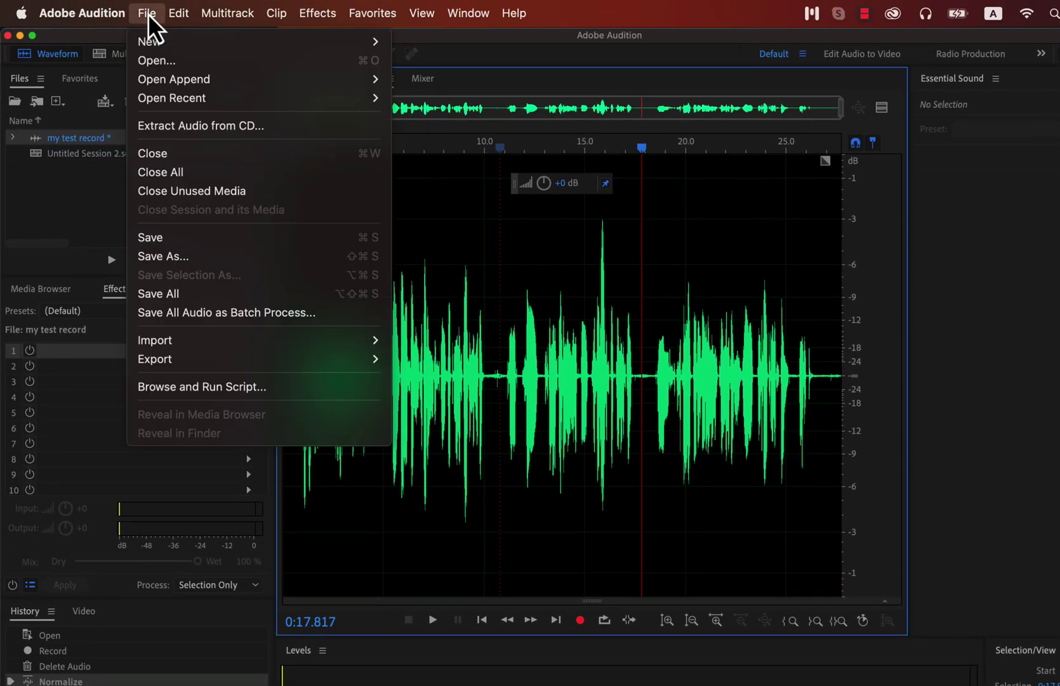
click(156, 240)
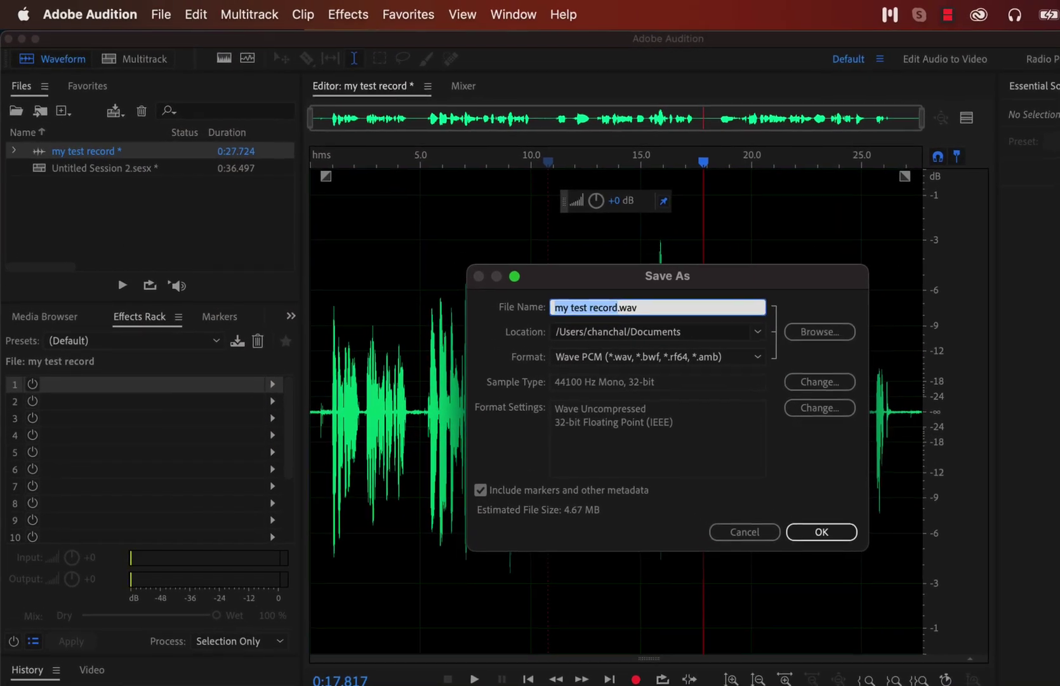
key(Right)
text(final)
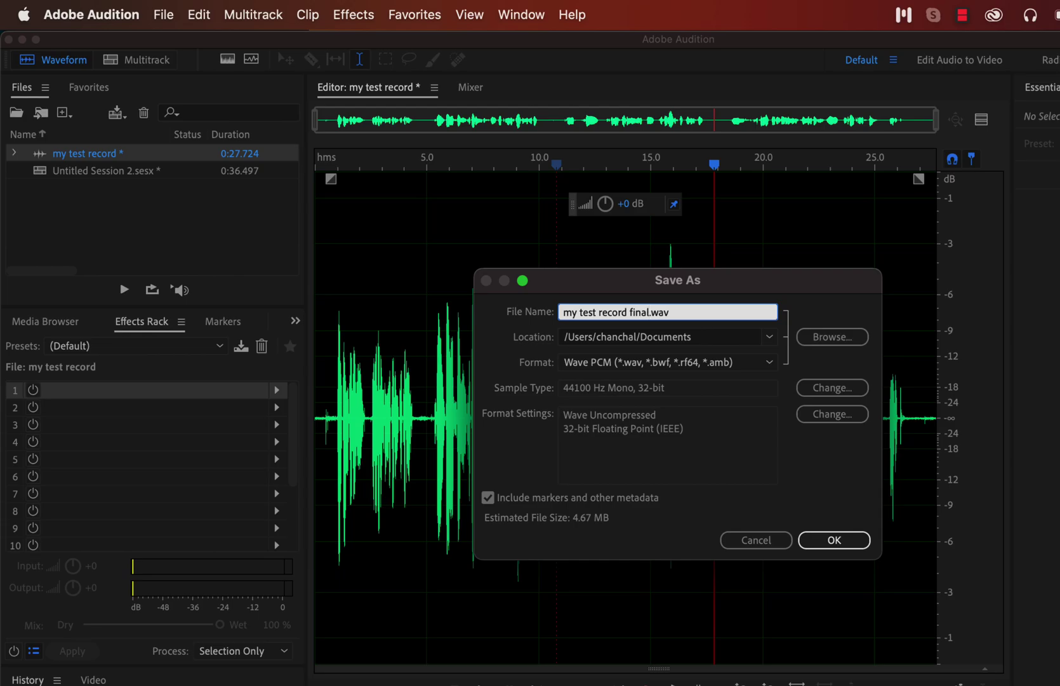
click(727, 341)
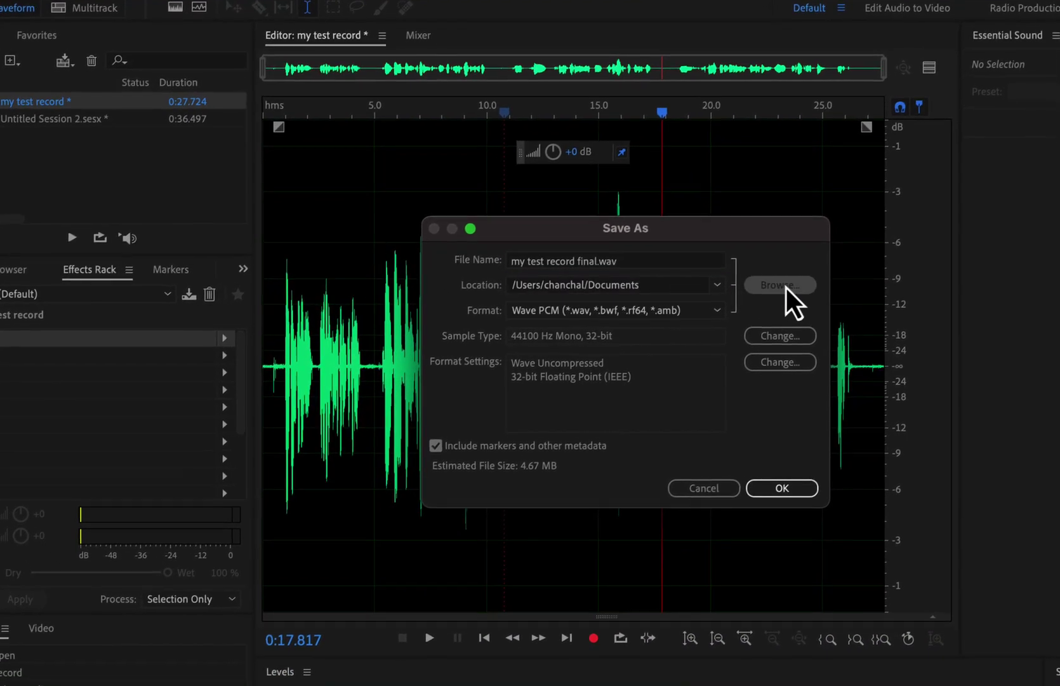
Choose the Desktop as the save folder, keeping Wave PCM as the file format.
click(837, 338)
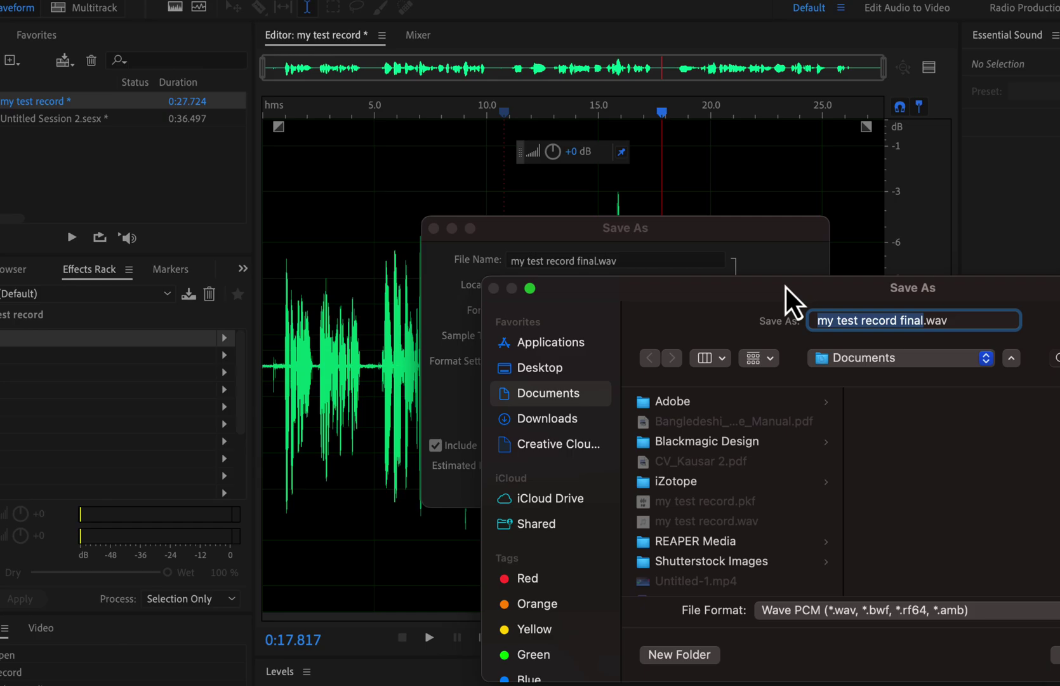
click(555, 370)
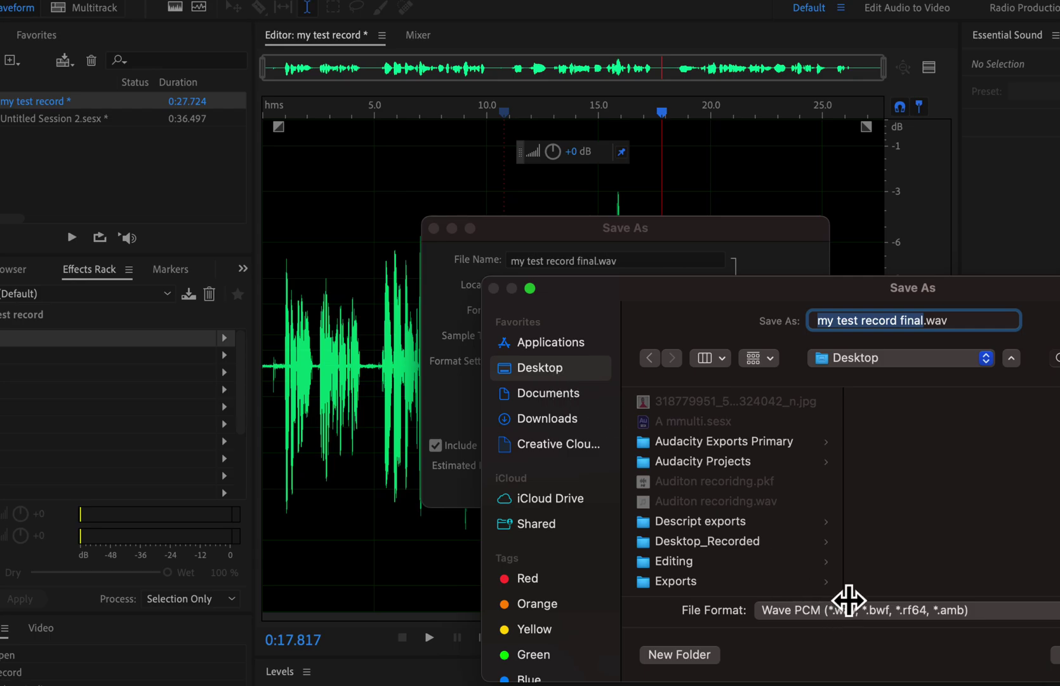
click(862, 611)
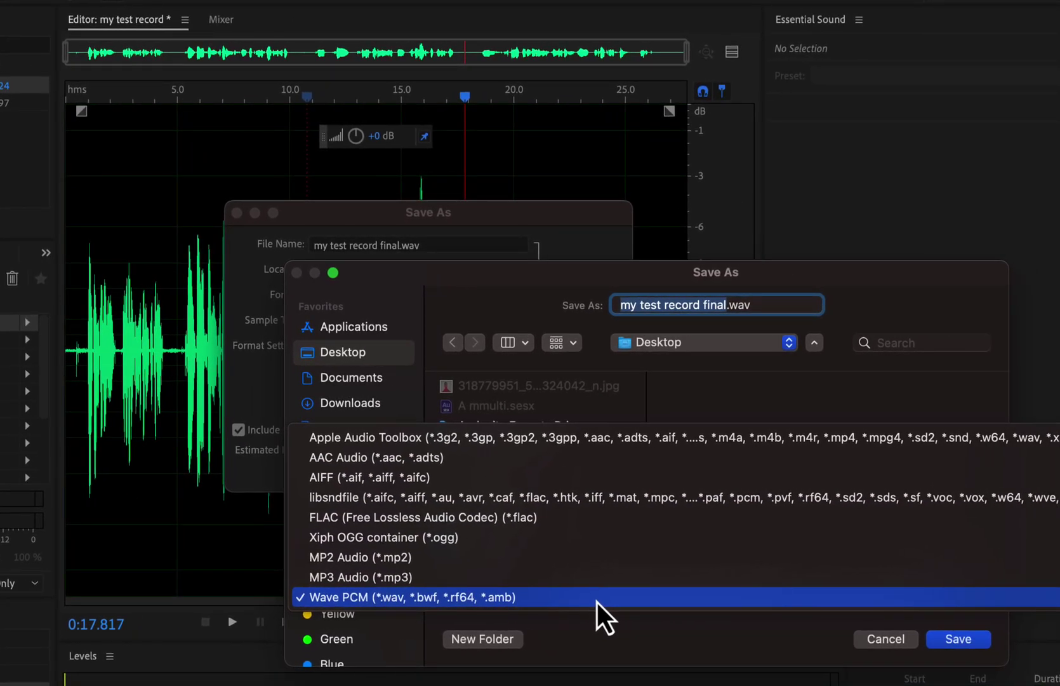
click(596, 603)
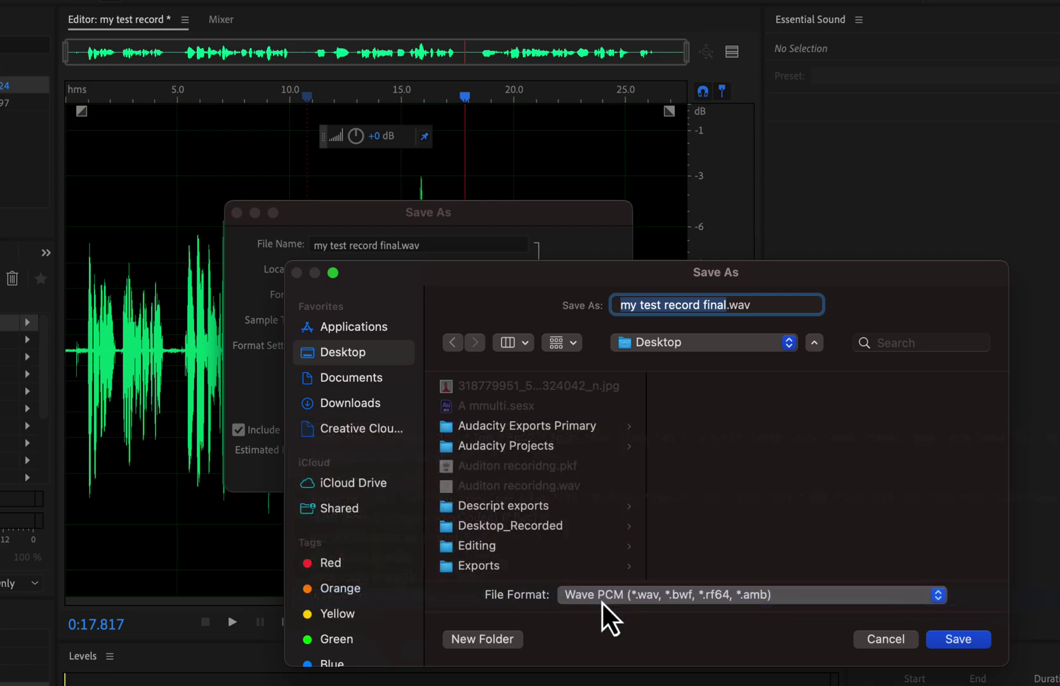
click(983, 640)
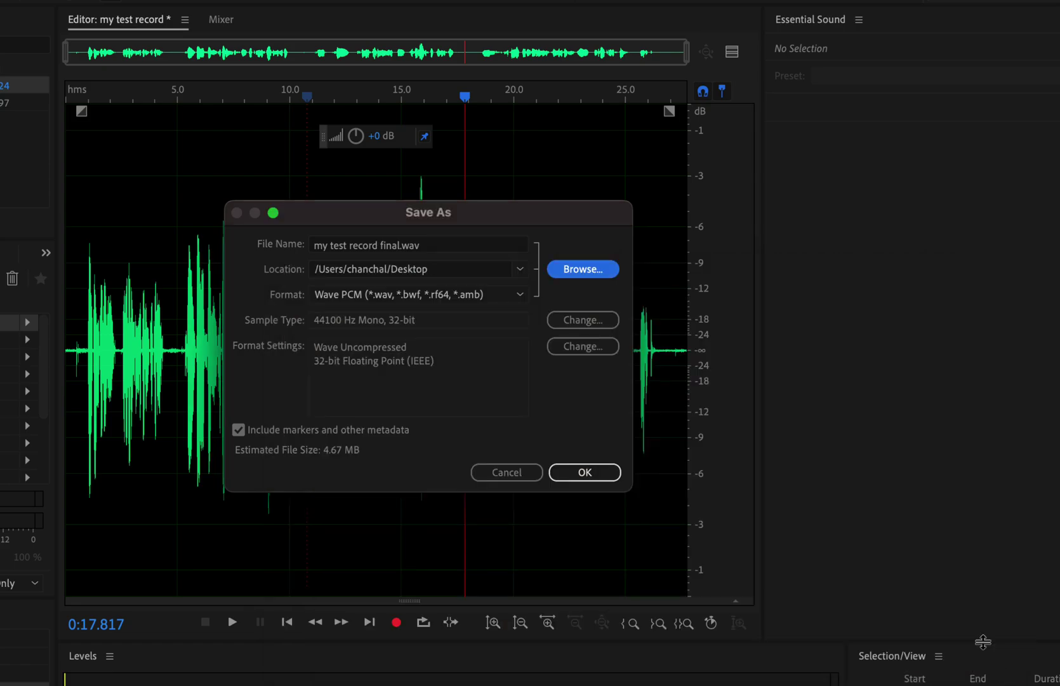
Save 'my test record final.wav' as Wave PCM with markers and metadata included.
click(521, 301)
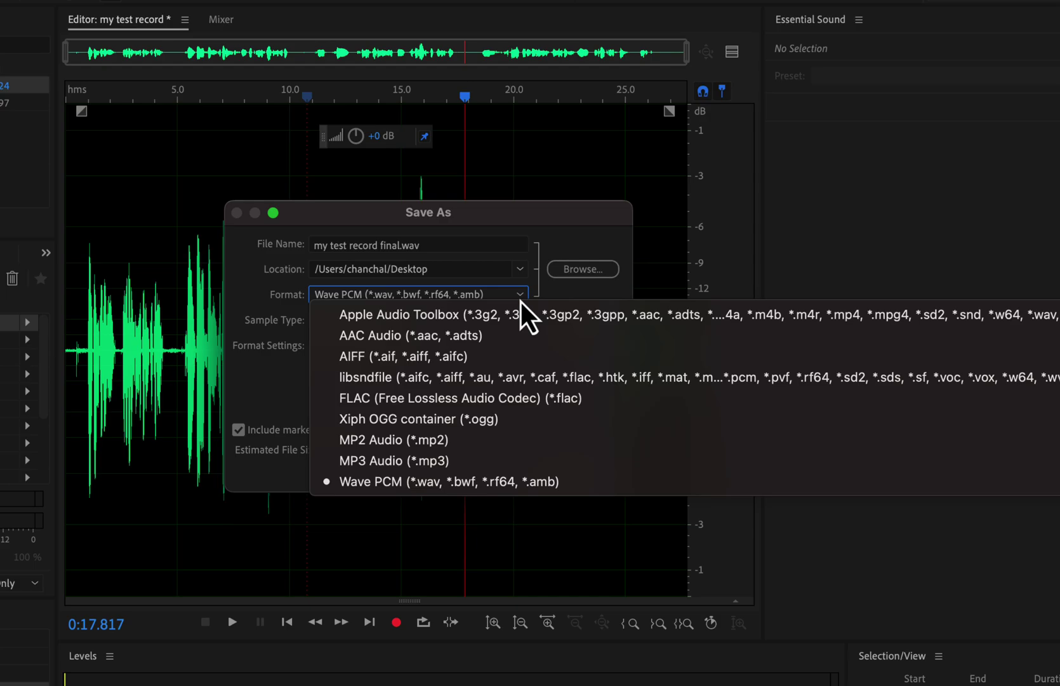
click(521, 301)
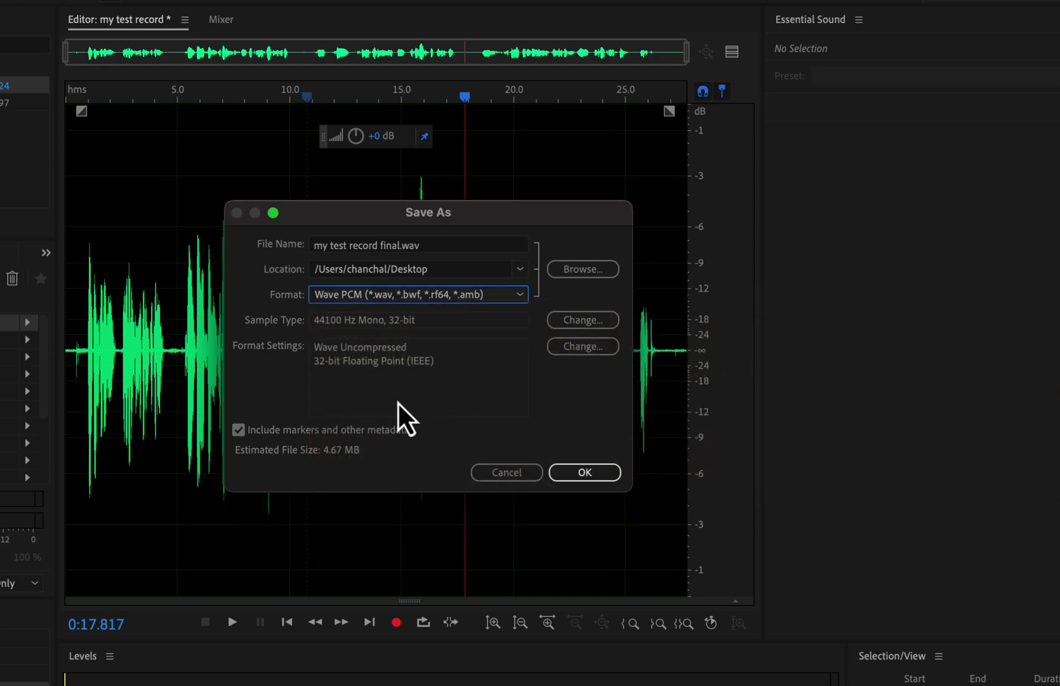
click(269, 431)
click(268, 430)
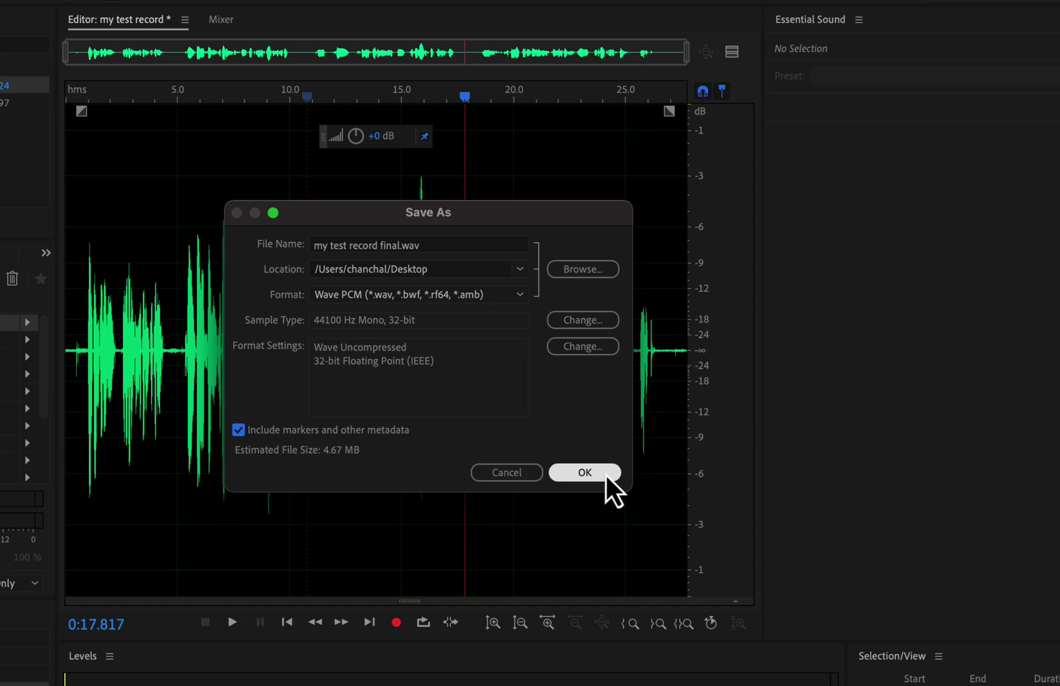
click(584, 472)
key(super+Tab)
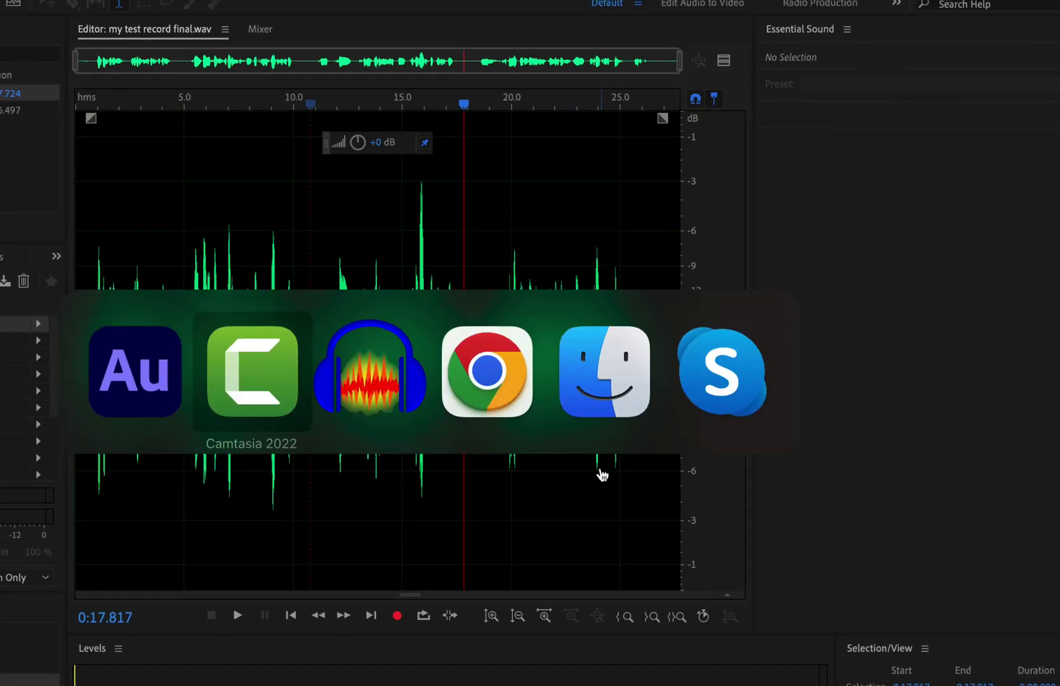
In Finder, check the 4.9 MB 'my test record final.wav' and its .pkf file, then move to Chrome.
key(super+Tab)
key(super+Tab)
key(super+Tab)
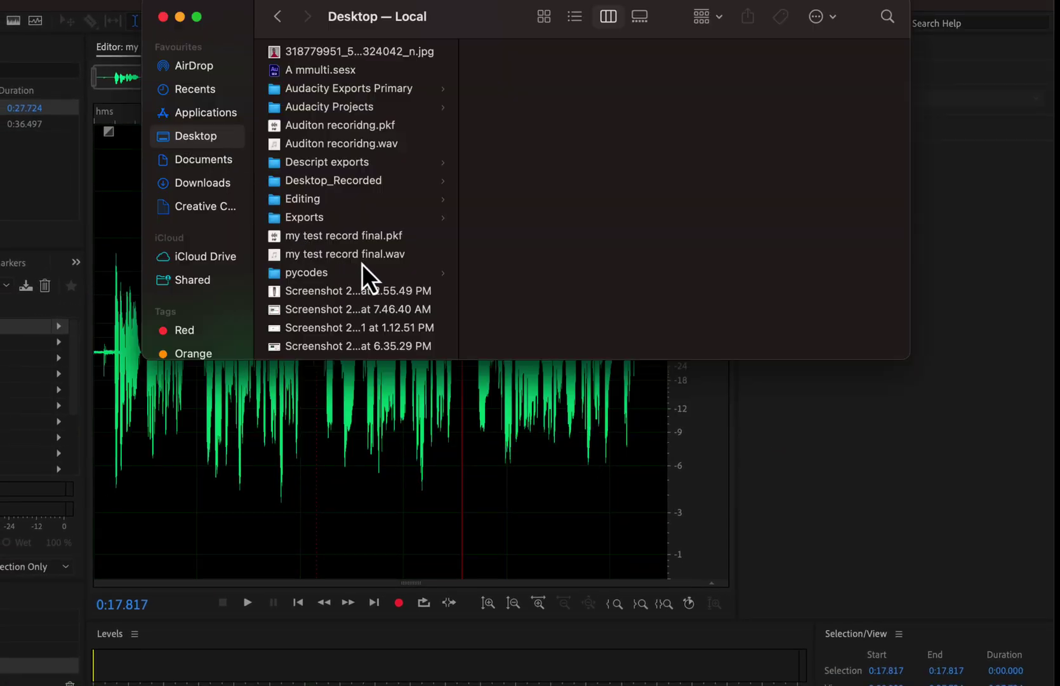
click(359, 254)
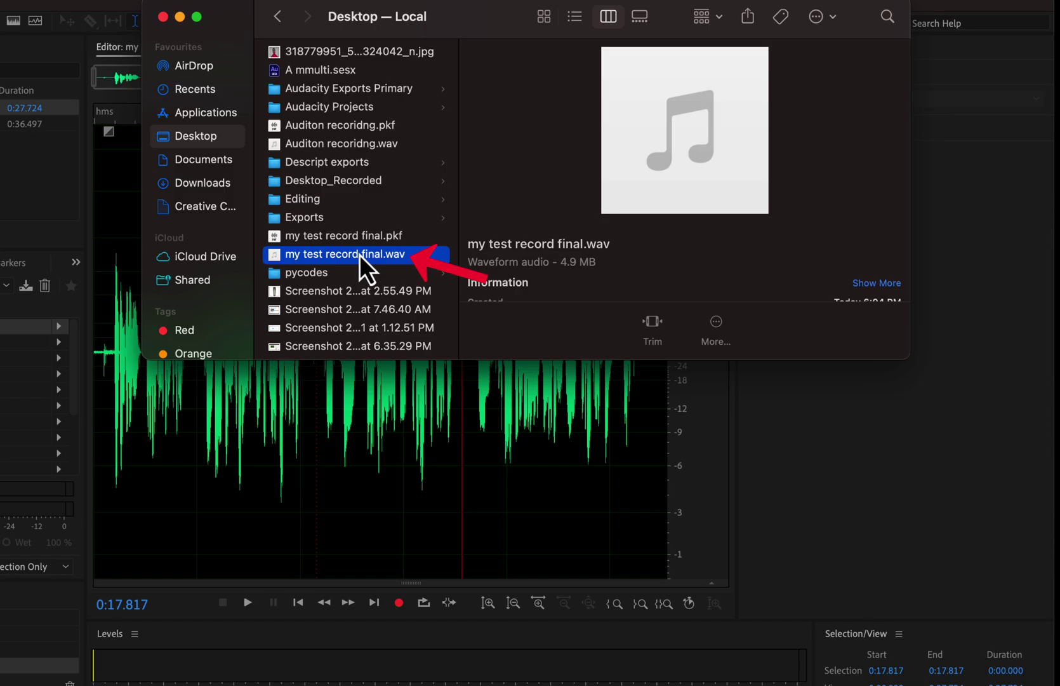
key(Up)
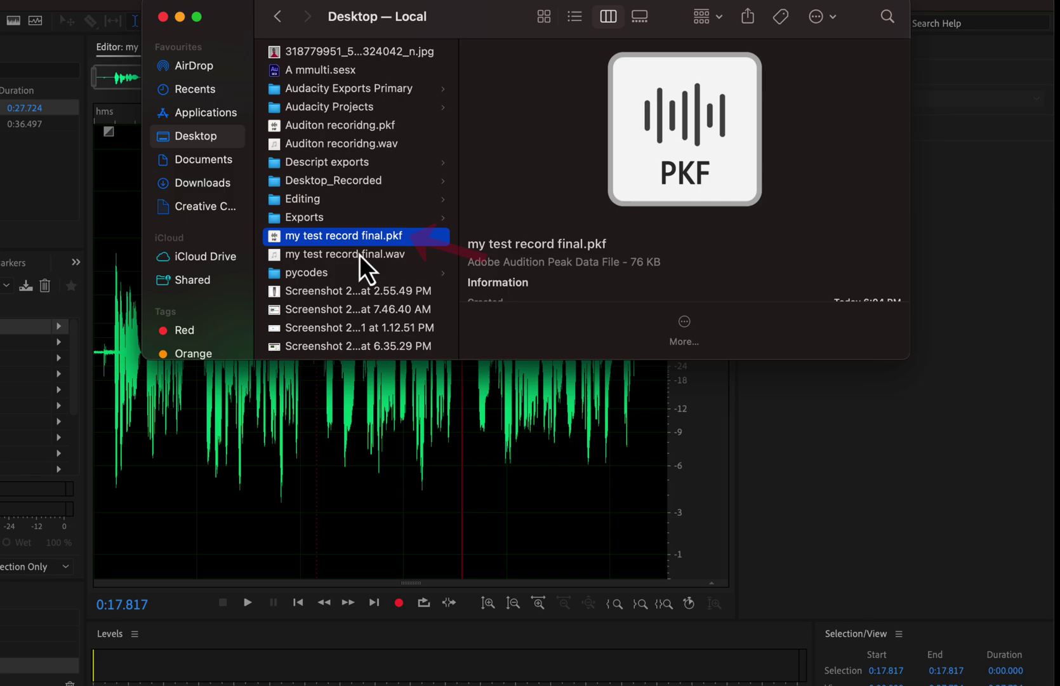
key(Down)
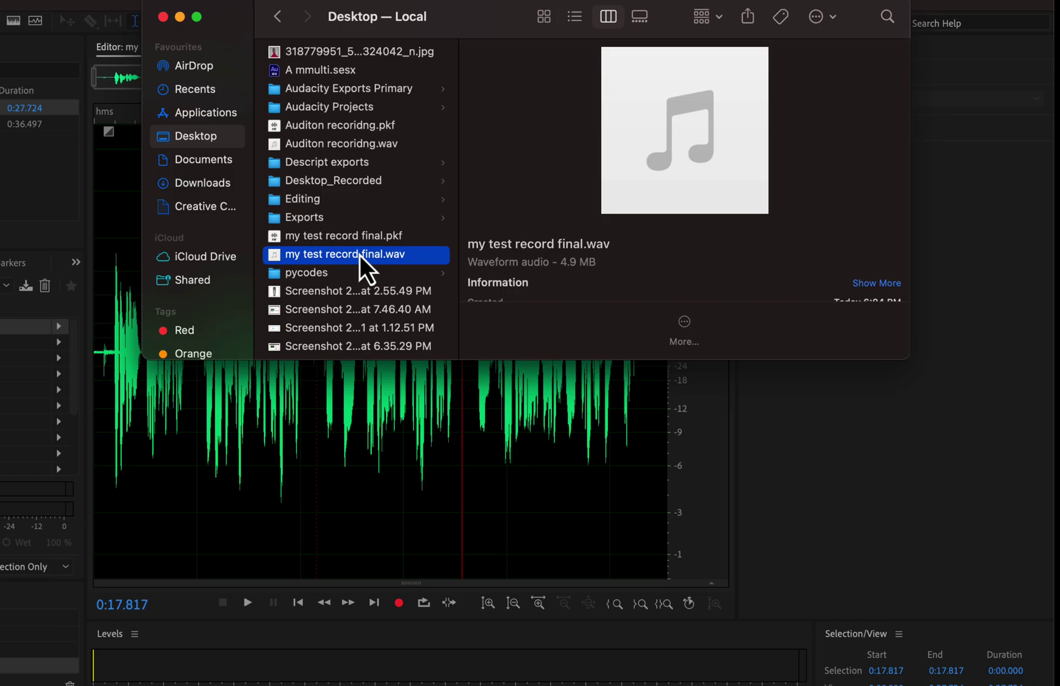
key(ctrl+Right)
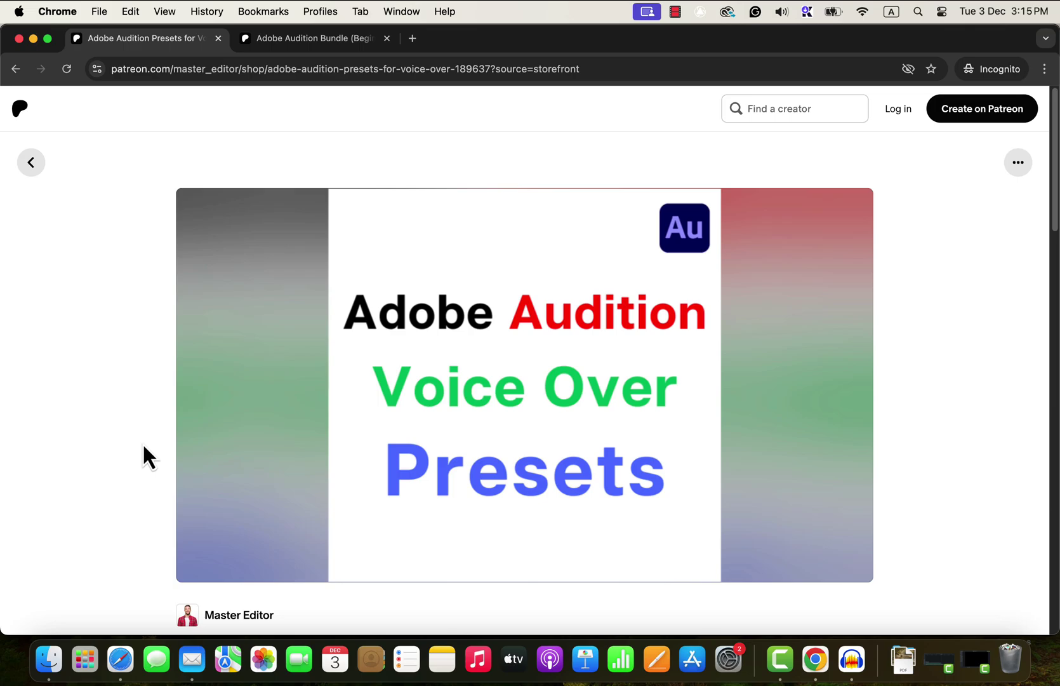
Open the Adobe Audition Bundle tab and scroll down to its title and $197 price.
scroll(143, 447, down, 10)
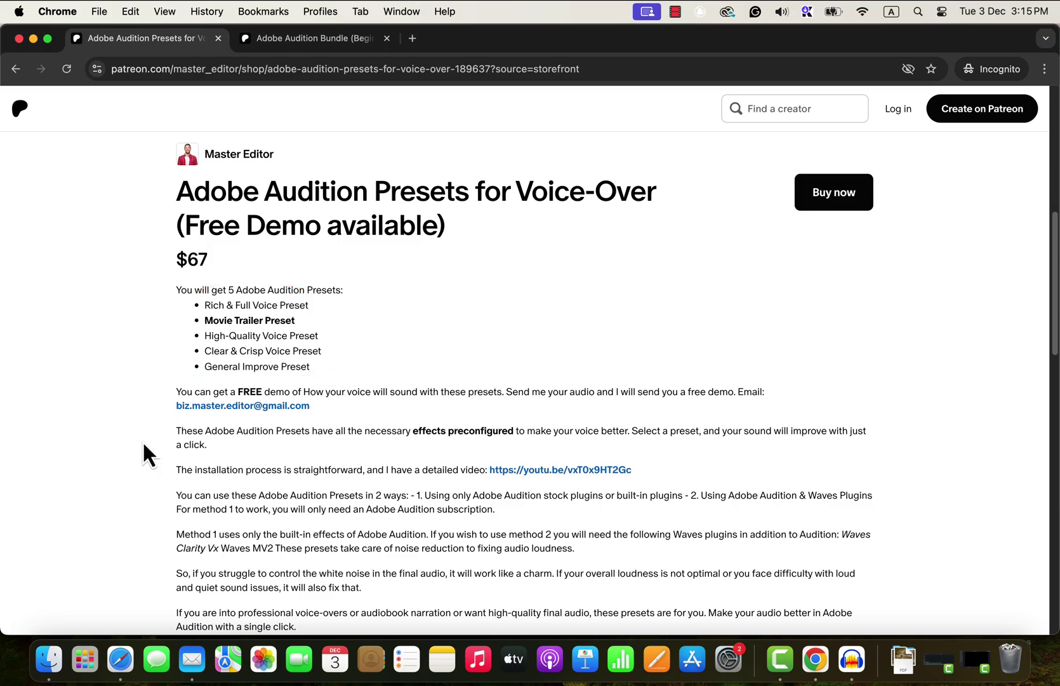
click(292, 43)
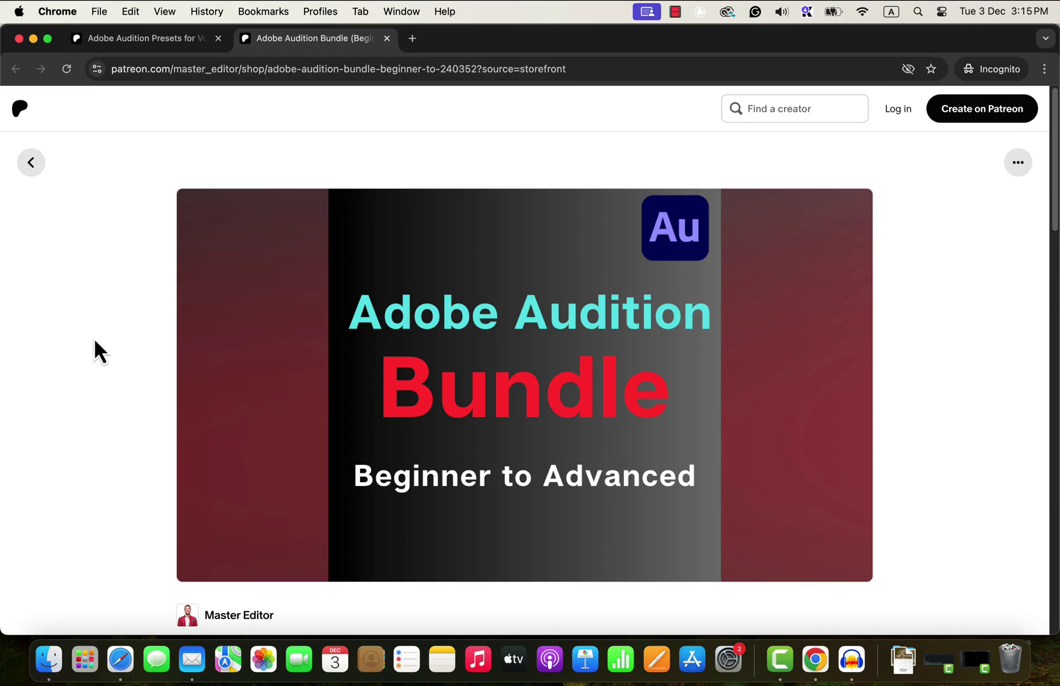
scroll(93, 336, down, 5)
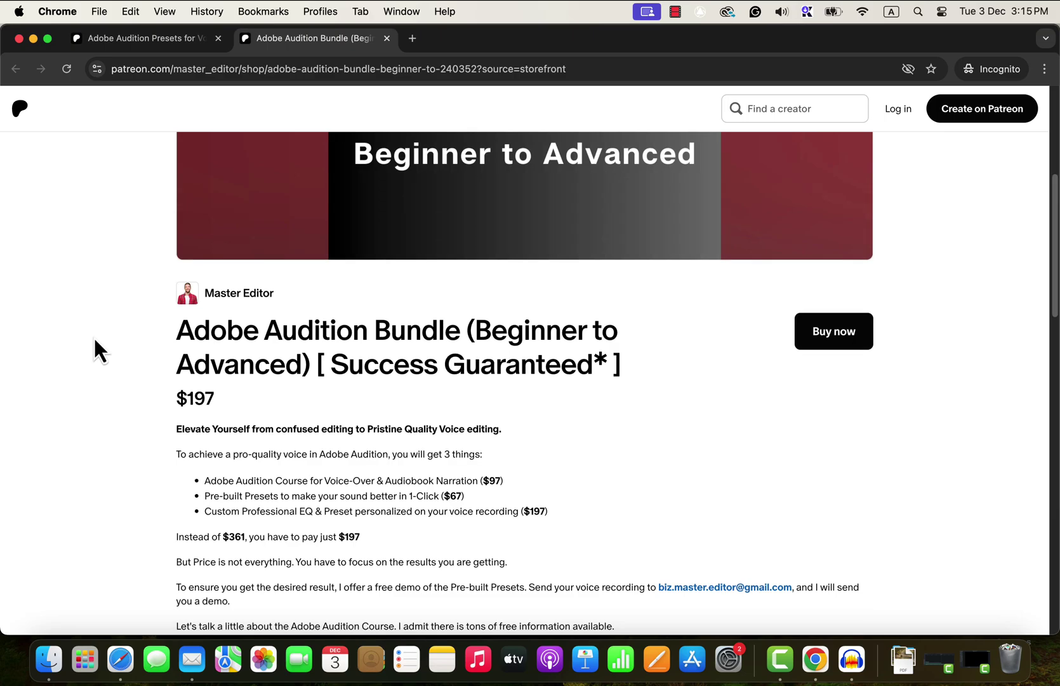